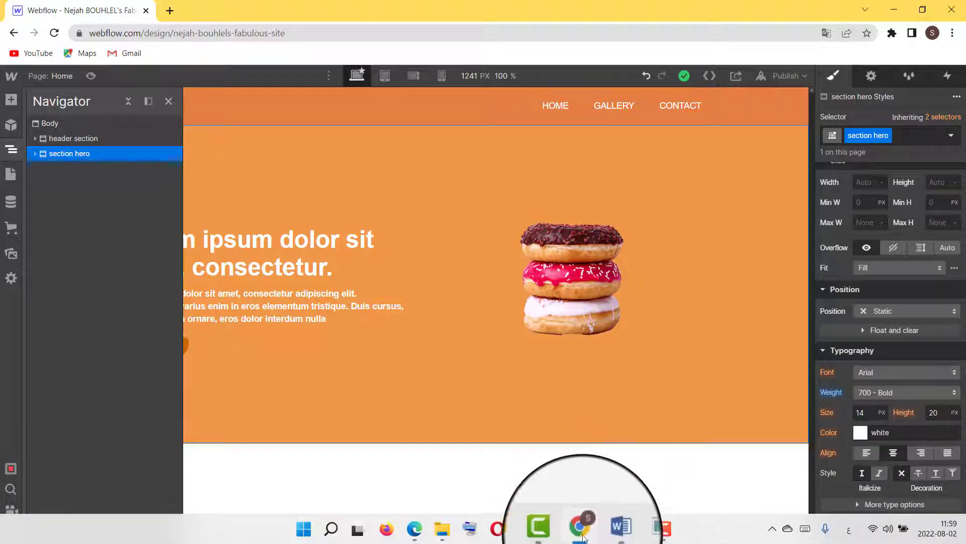
Step: Switch to Word to review the Our Pastries gallery layout in site_web.docx, and return to Webflow in Chrome
click(606, 533)
scroll(602, 347, up, 3)
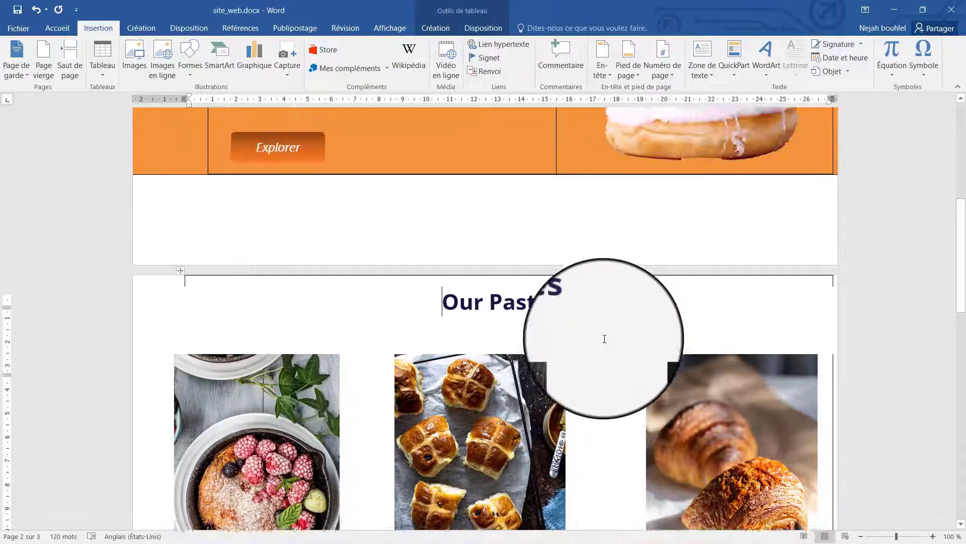
scroll(666, 344, down, 5)
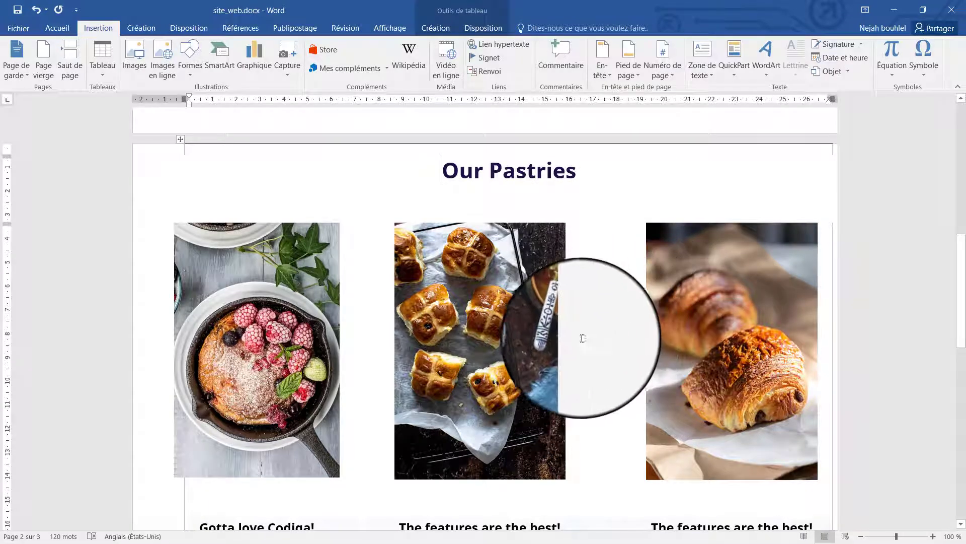
scroll(580, 338, down, 1)
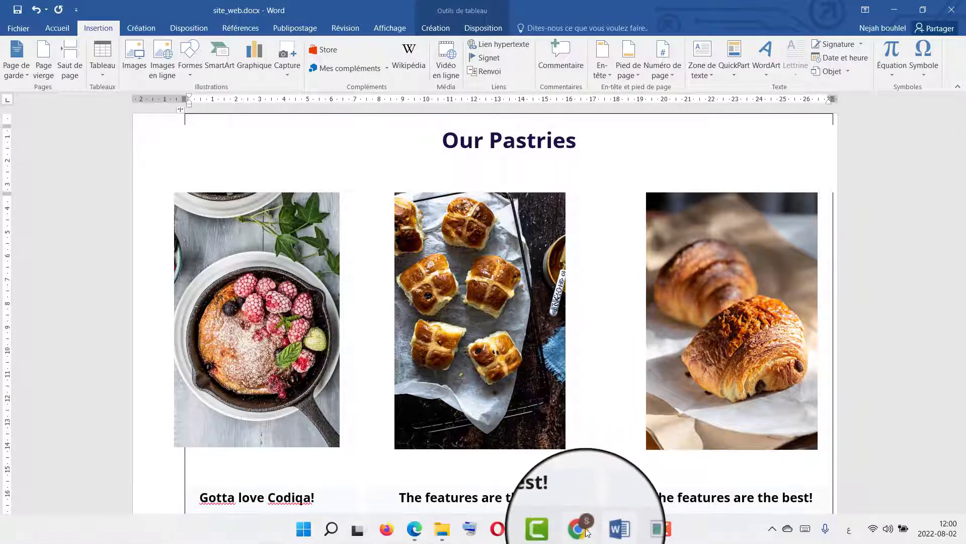
click(580, 537)
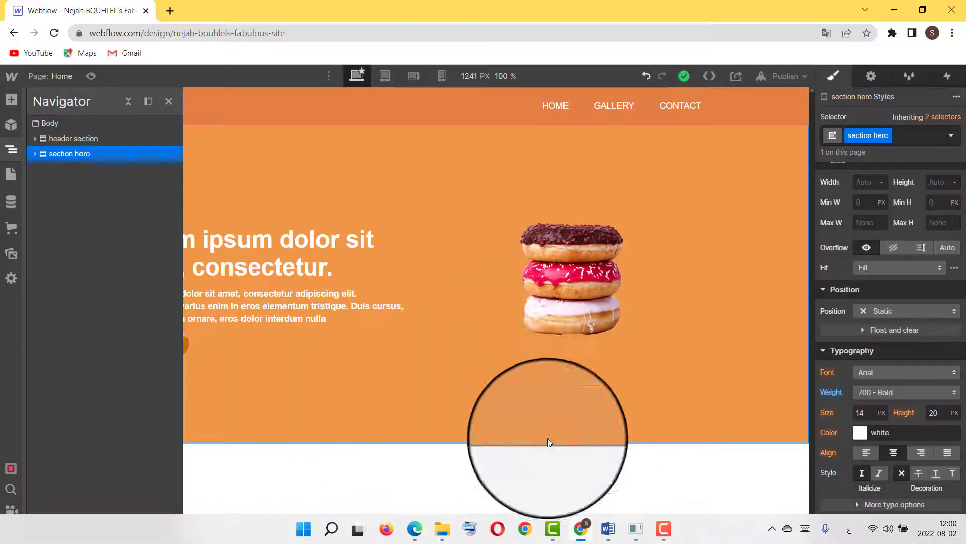
Step: Add a new section below the hero section and place a div block inside it
click(11, 100)
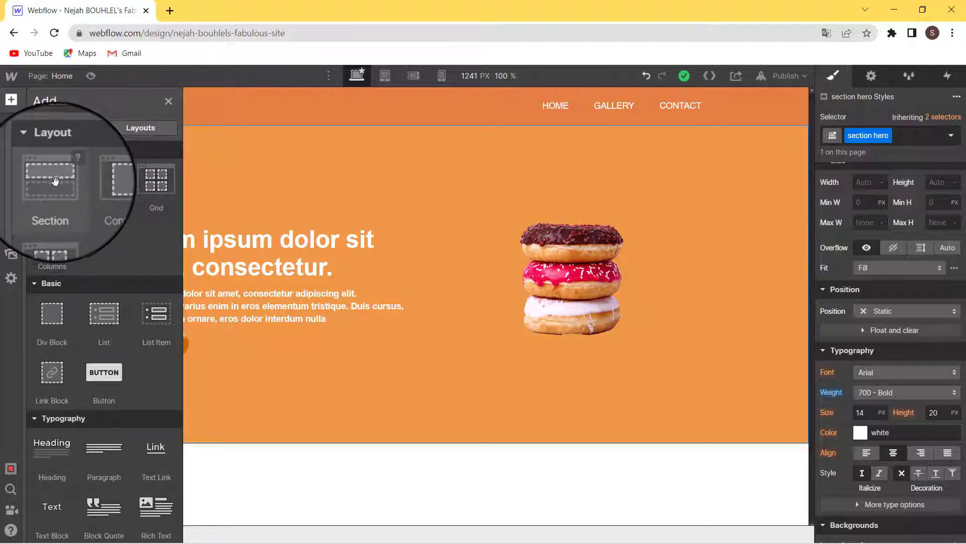
drag(55, 181, 335, 501)
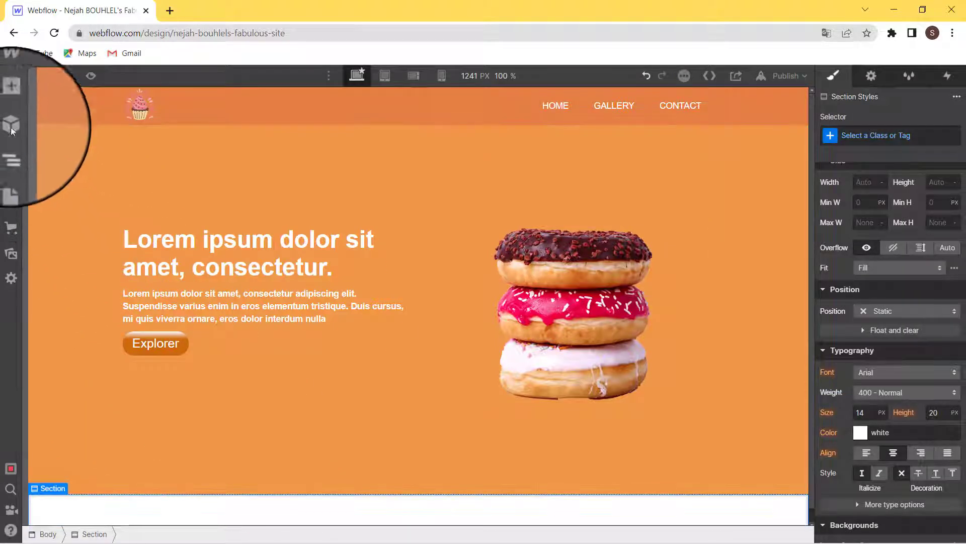
click(11, 99)
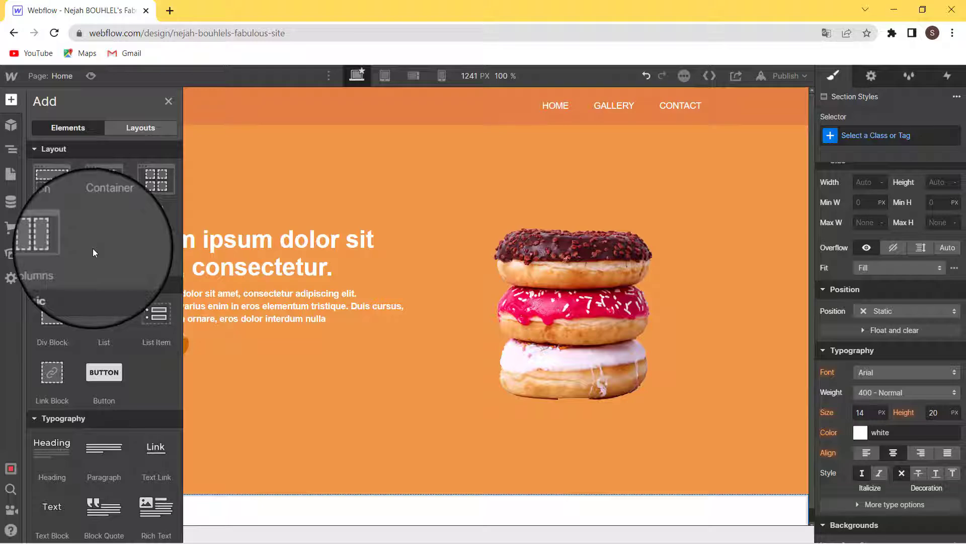
drag(54, 312, 908, 237)
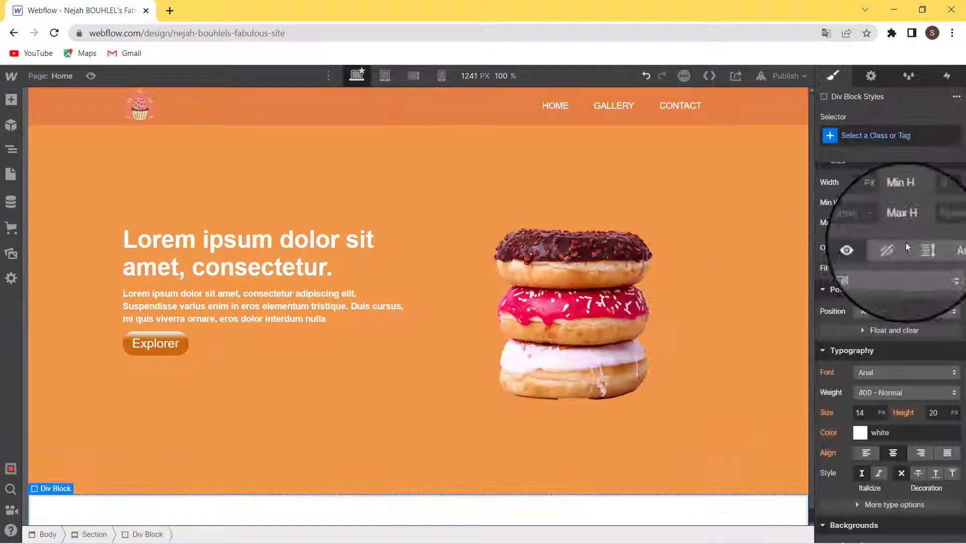
Step: Insert a Slider component into the div block of the new section
click(10, 100)
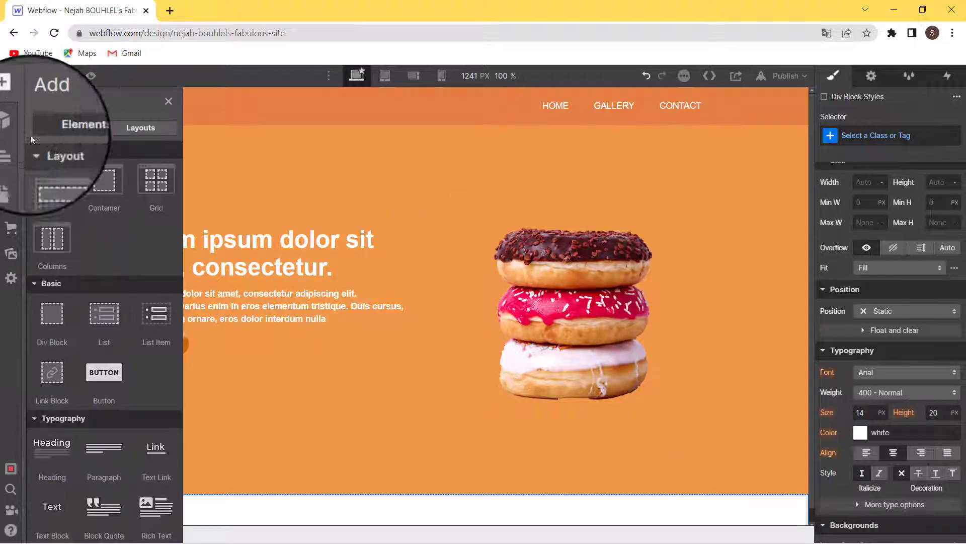
scroll(119, 308, down, 8)
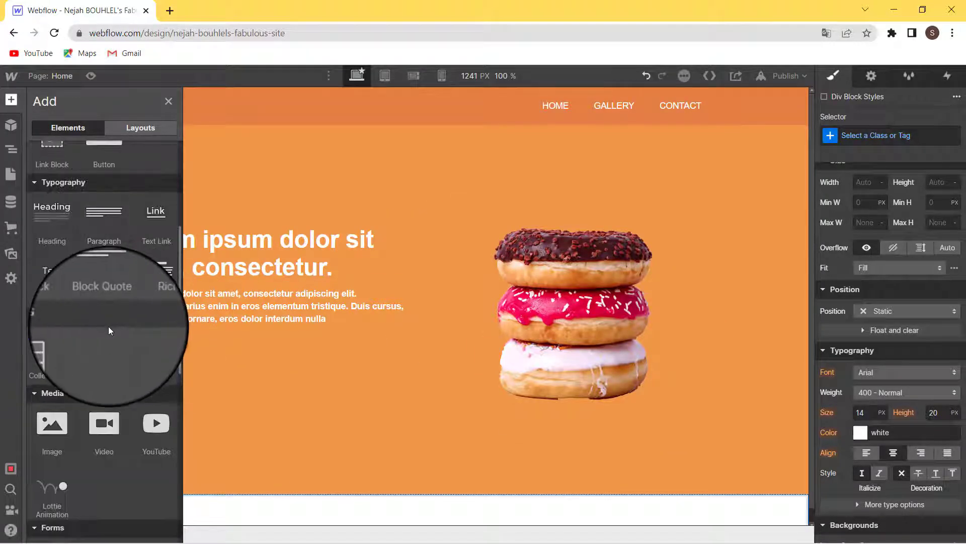
scroll(114, 335, down, 5)
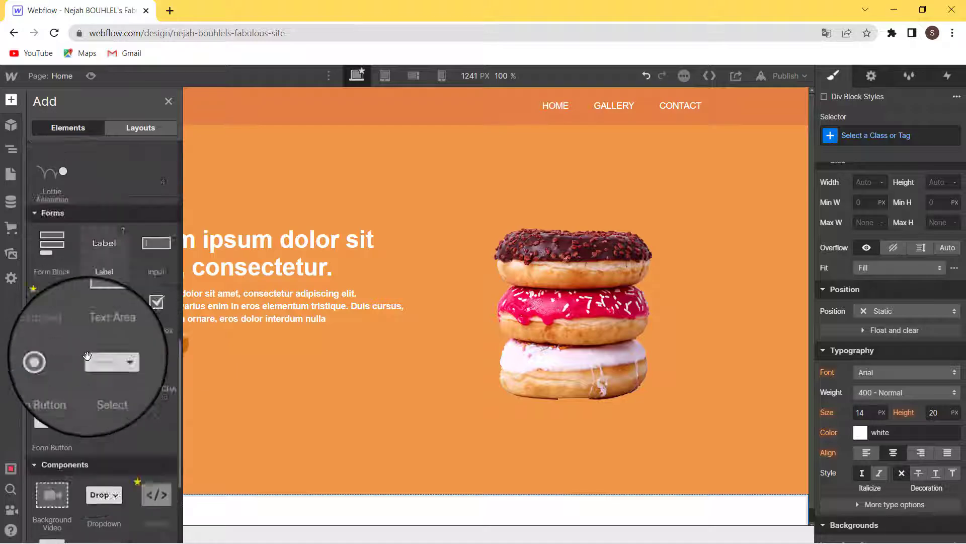
scroll(92, 359, down, 3)
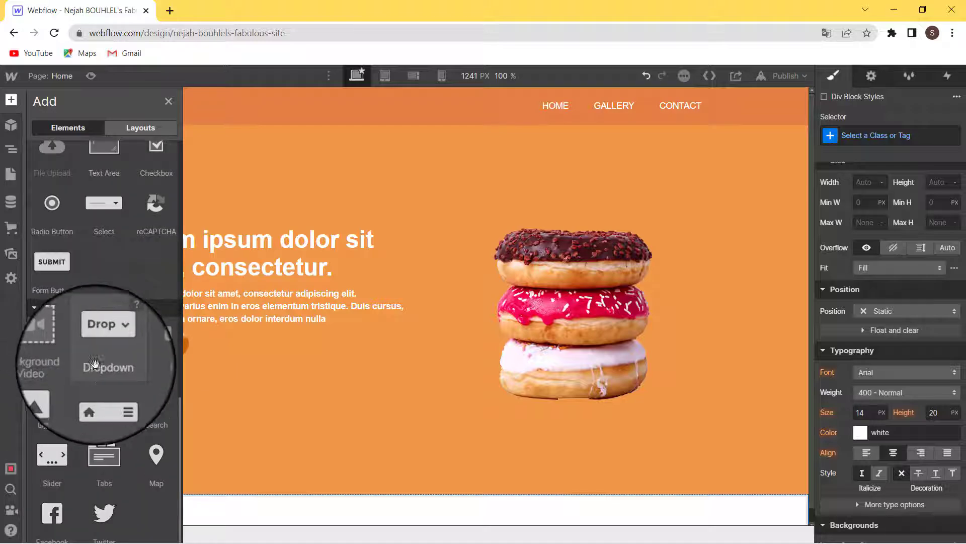
click(52, 457)
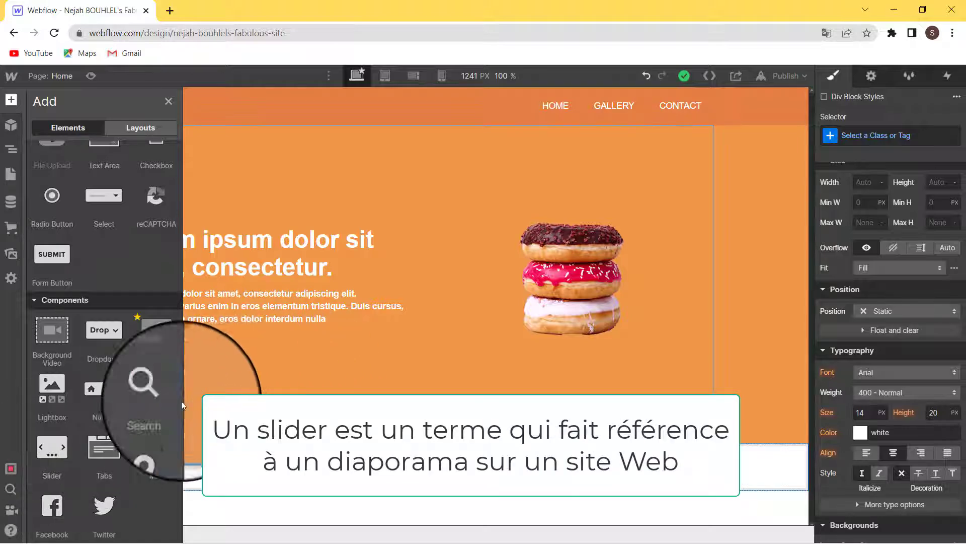
drag(53, 450, 874, 245)
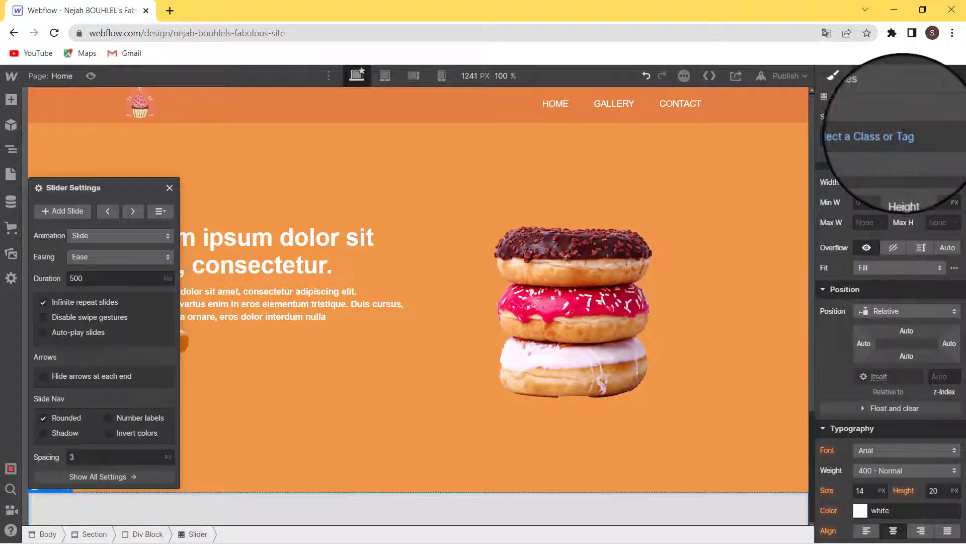
Step: Assign the existing class "slider group" to the slider
click(932, 135)
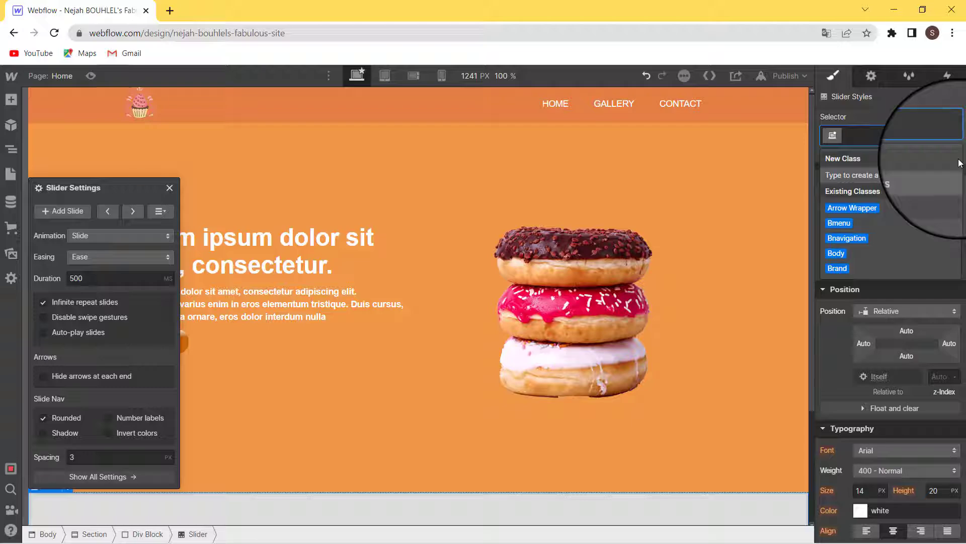
text(slider)
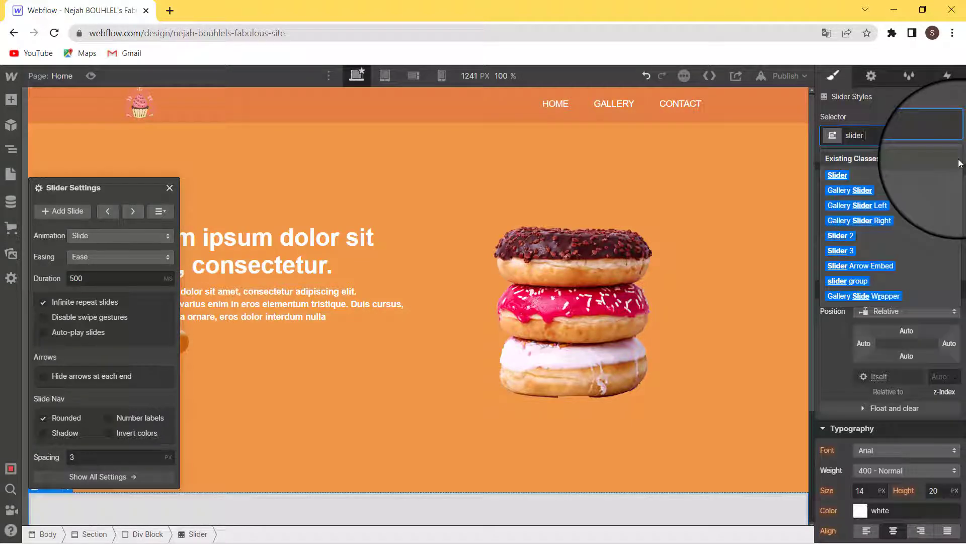
text( group)
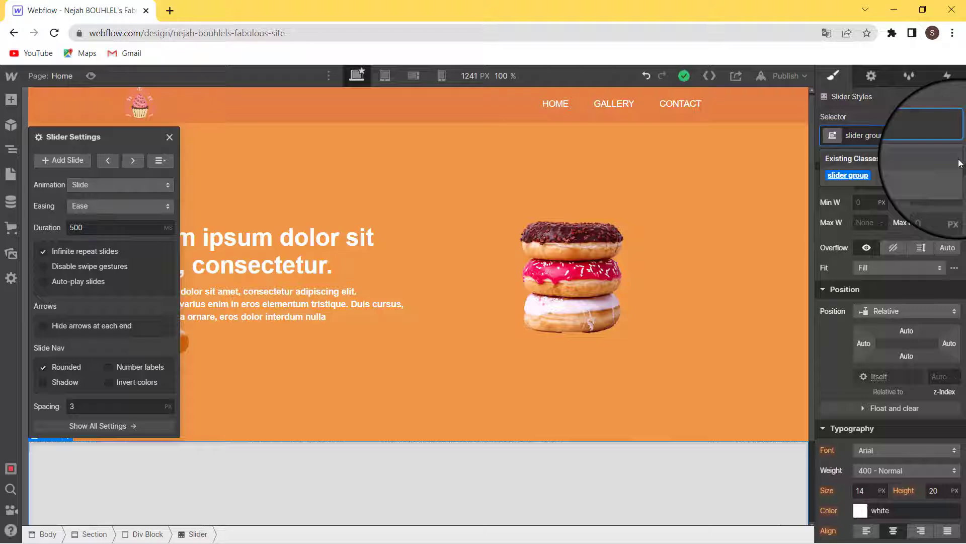
key(Return)
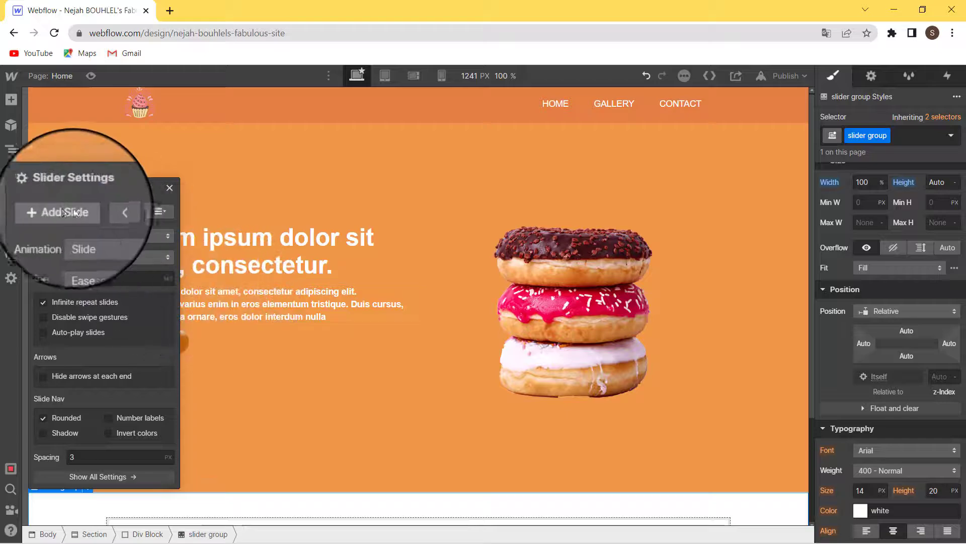
Step: Add three more slides to the slider to make five, and check the slide list
click(160, 211)
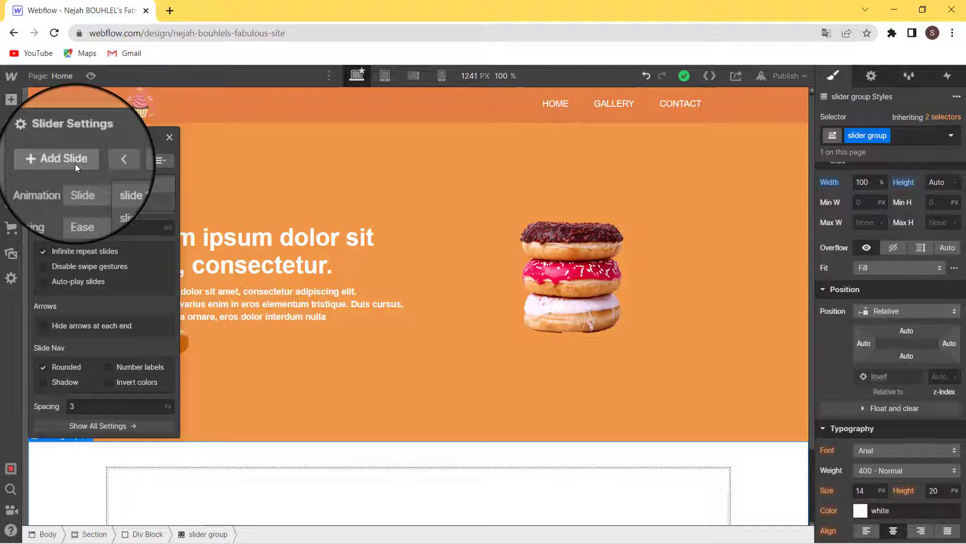
click(74, 164)
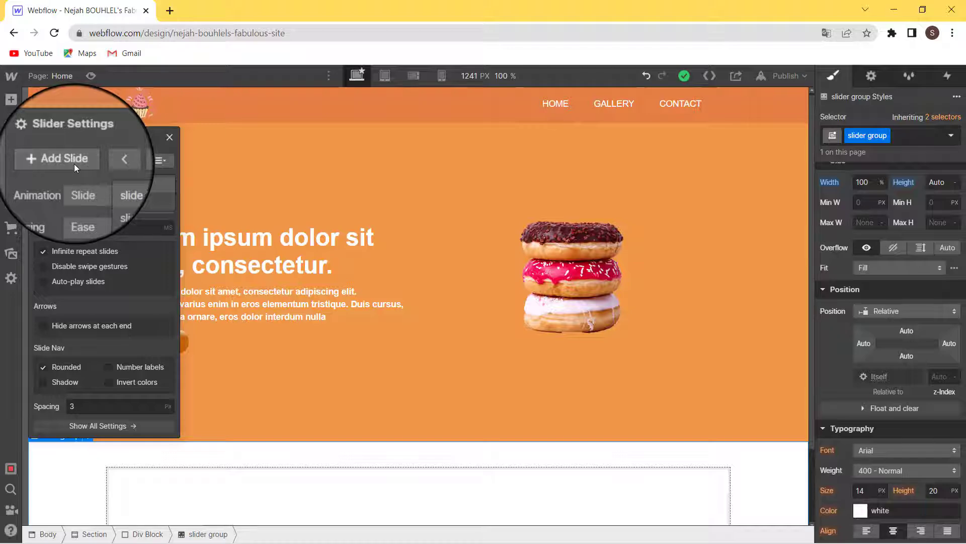
scroll(74, 165, down, 2)
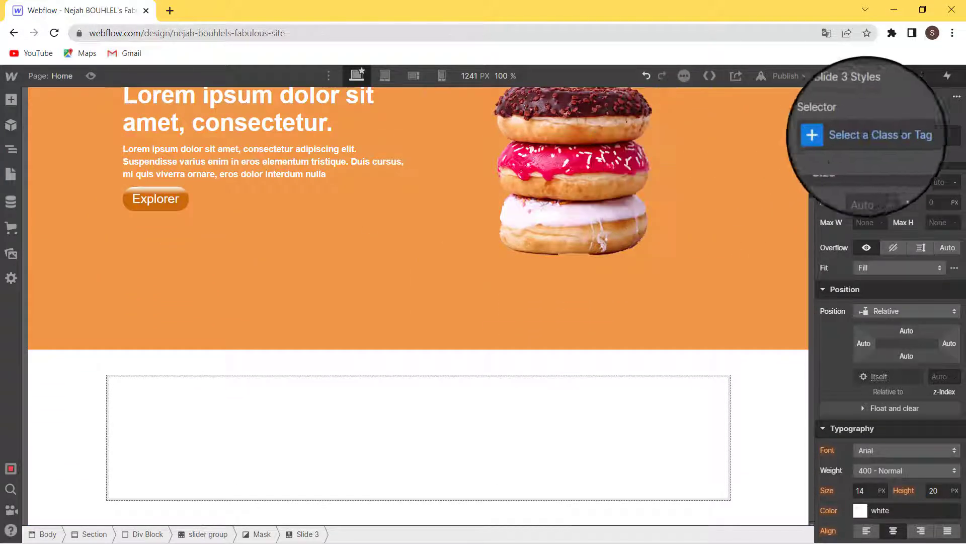
click(872, 76)
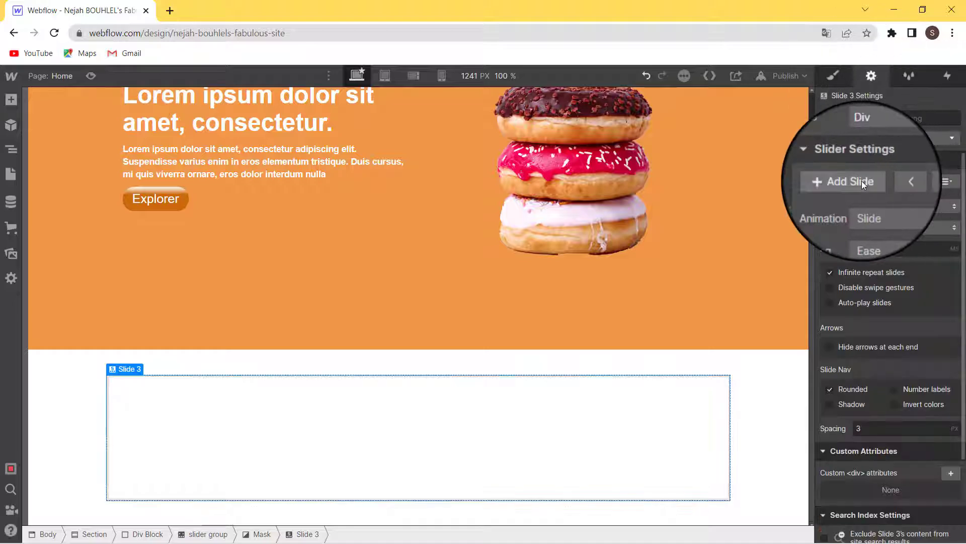
click(958, 185)
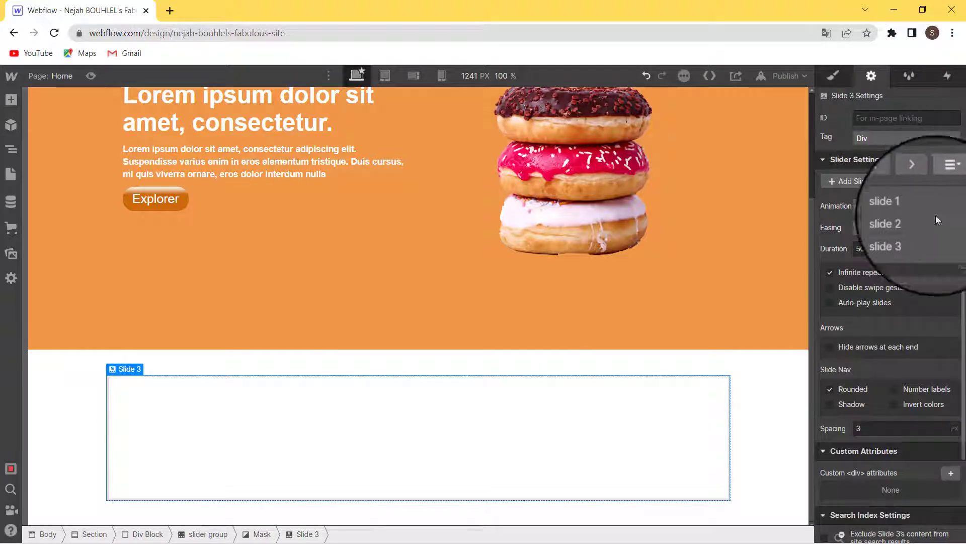
click(853, 180)
click(853, 179)
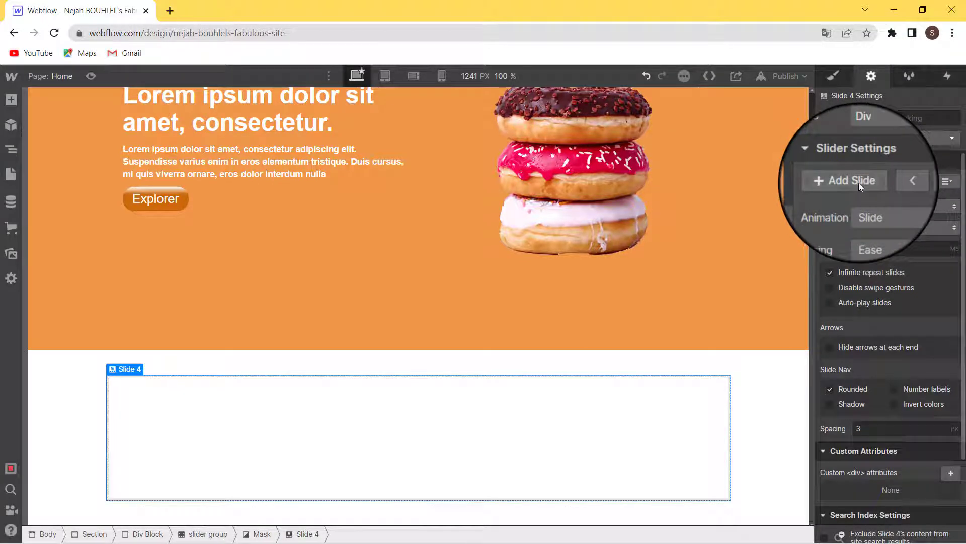
click(957, 185)
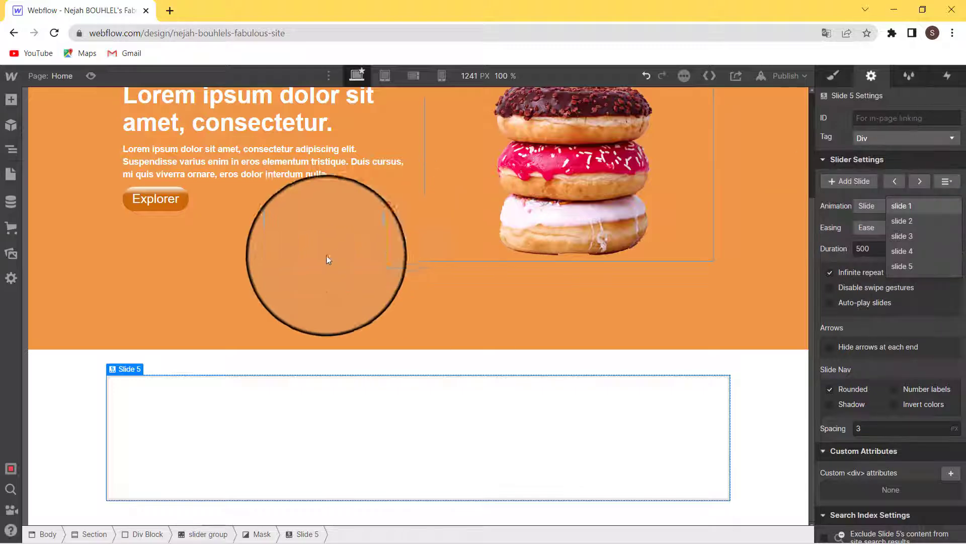
Step: Expand the slider group's mask in the page's element tree and select Slide 1
click(11, 149)
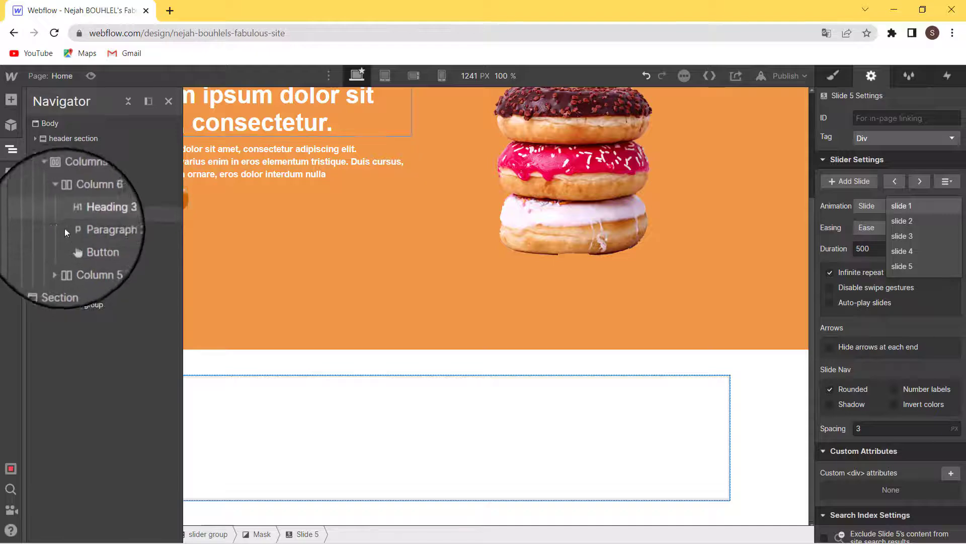
click(49, 307)
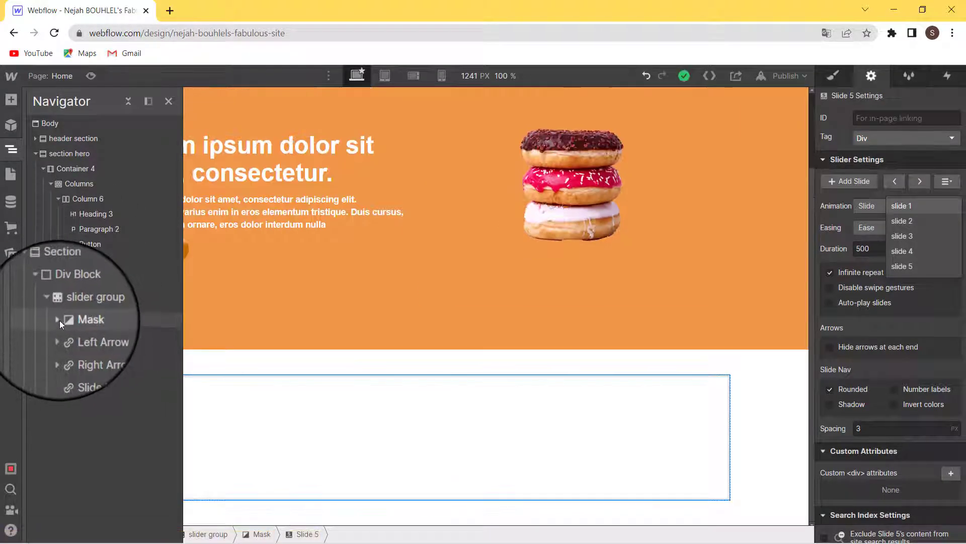
click(76, 306)
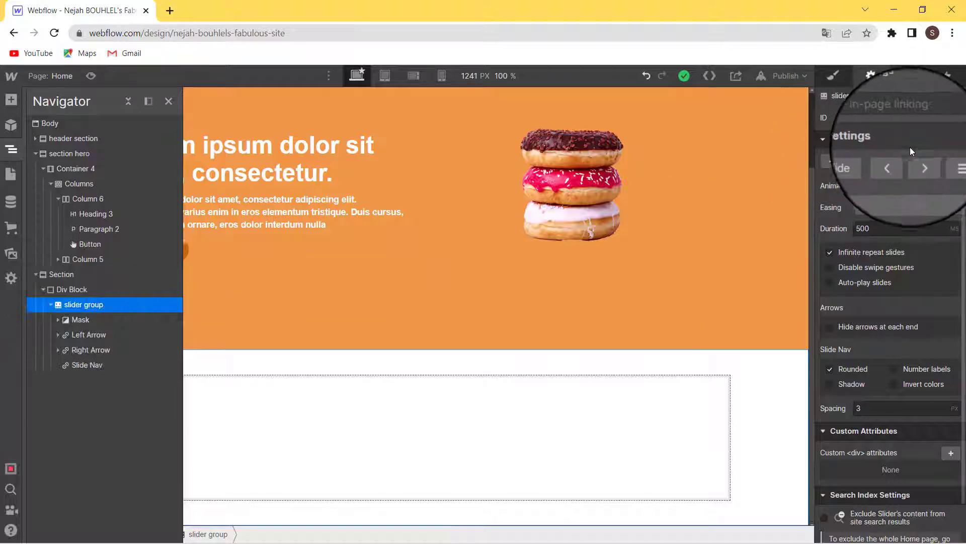
click(946, 164)
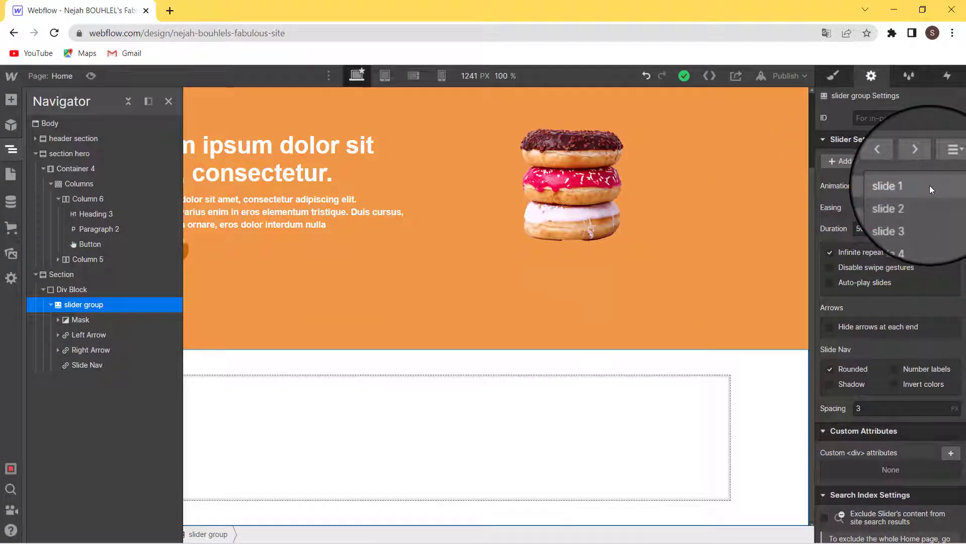
click(59, 321)
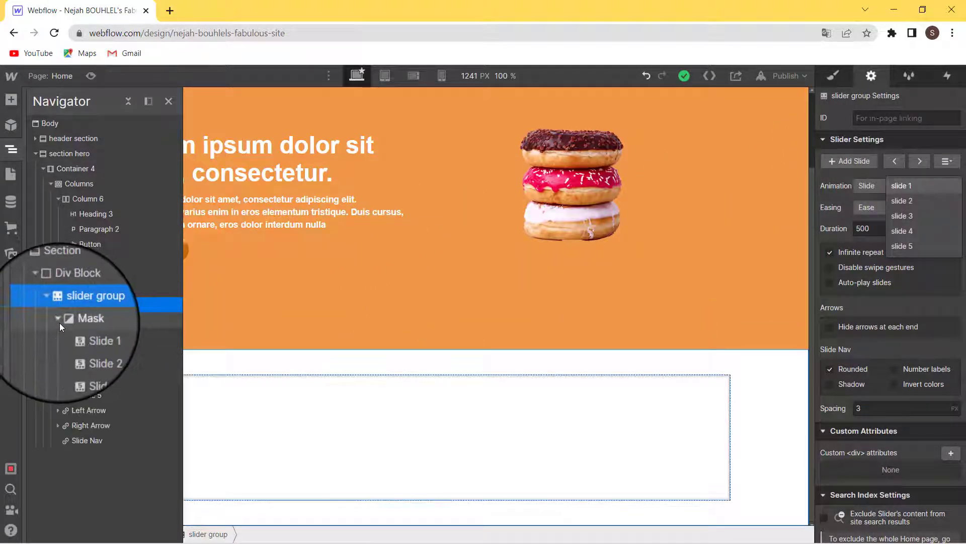
click(74, 335)
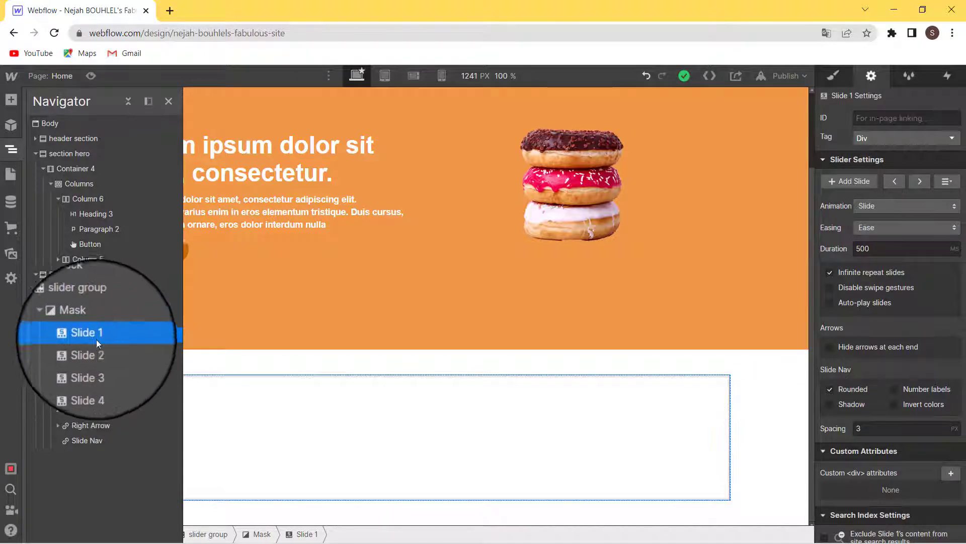
Step: Browse the site's image assets and insert a div block inside Slide 1
click(13, 258)
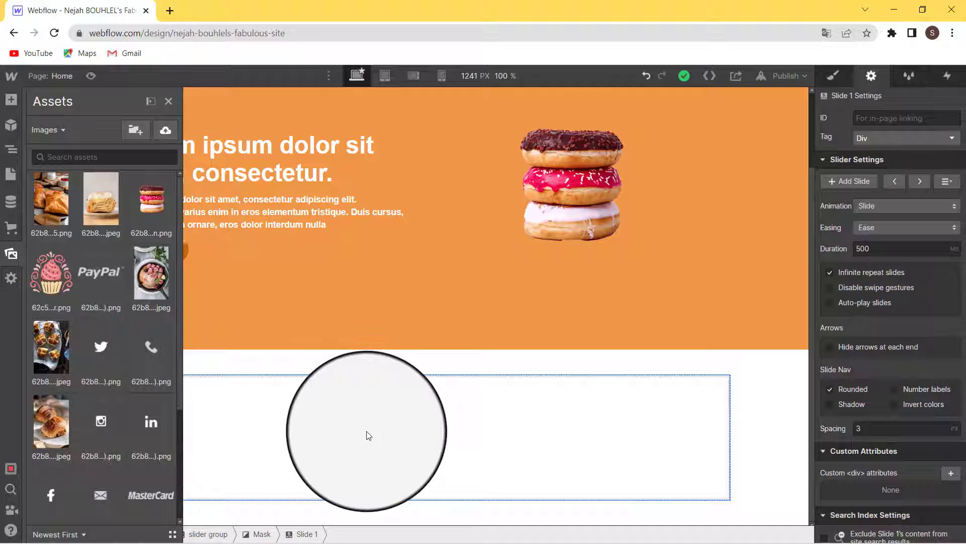
click(11, 100)
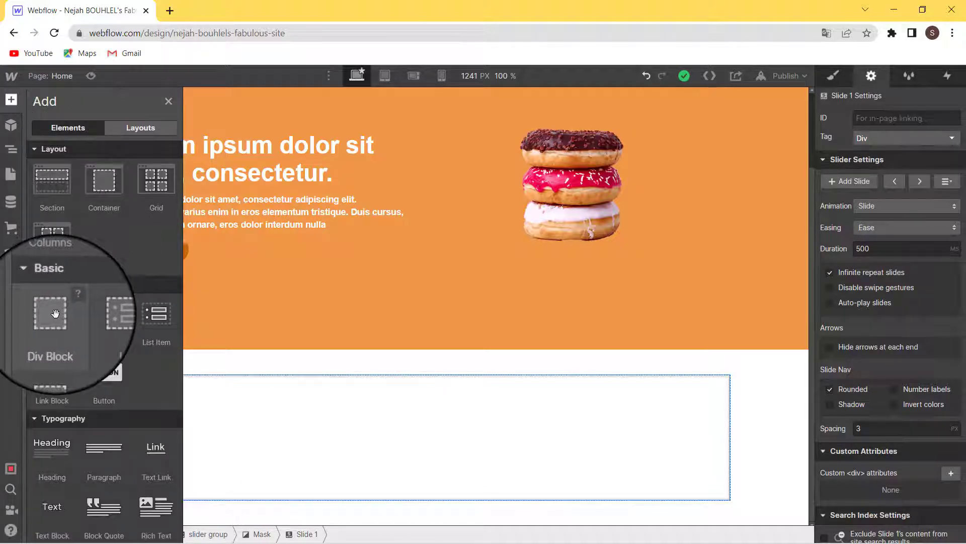
mouse_move(55, 313)
mouse_down()
mouse_move(190, 371)
mouse_move(507, 405)
mouse_move(772, 337)
mouse_move(887, 288)
mouse_up()
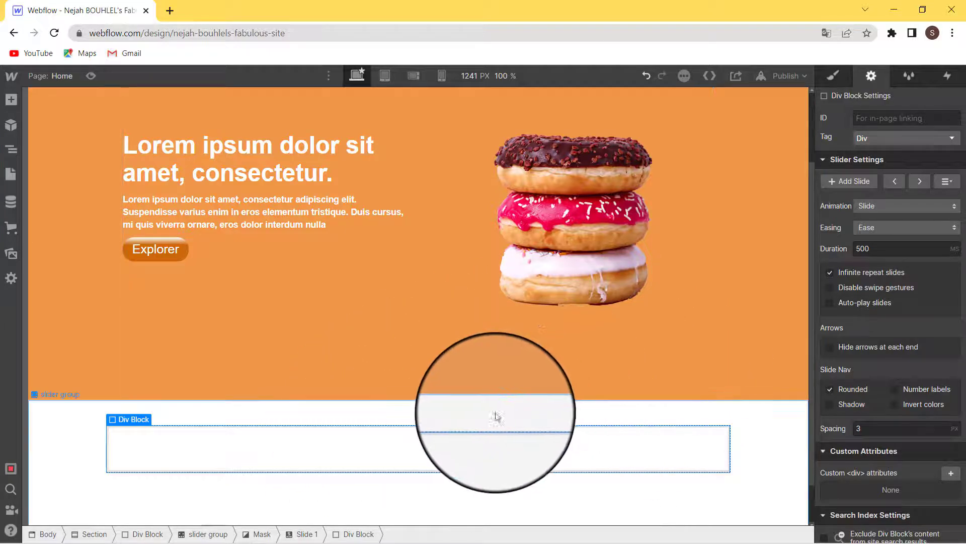
Step: Insert an image into Slide 1's div block and assign it the 500 x 769 px photo of the berry-topped skillet cake
click(11, 99)
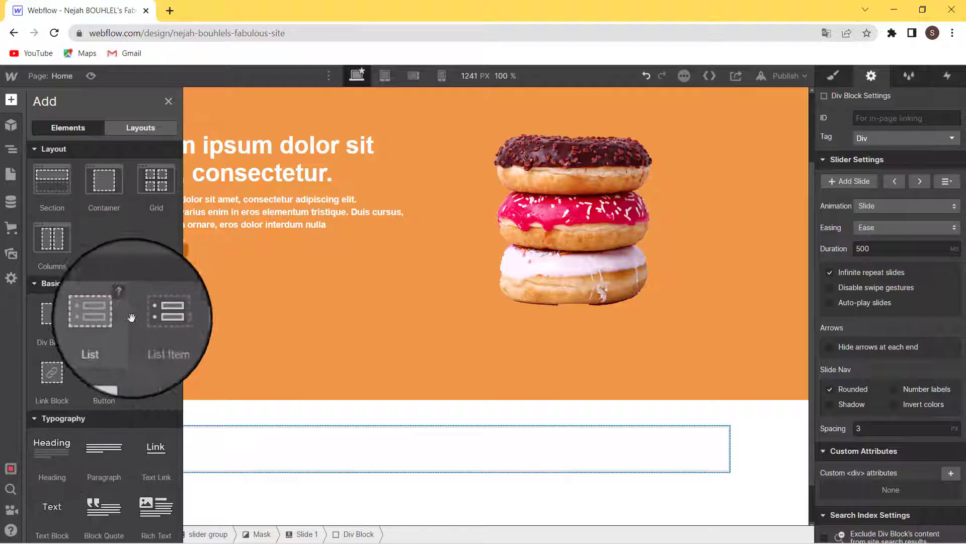
scroll(101, 443, down, 3)
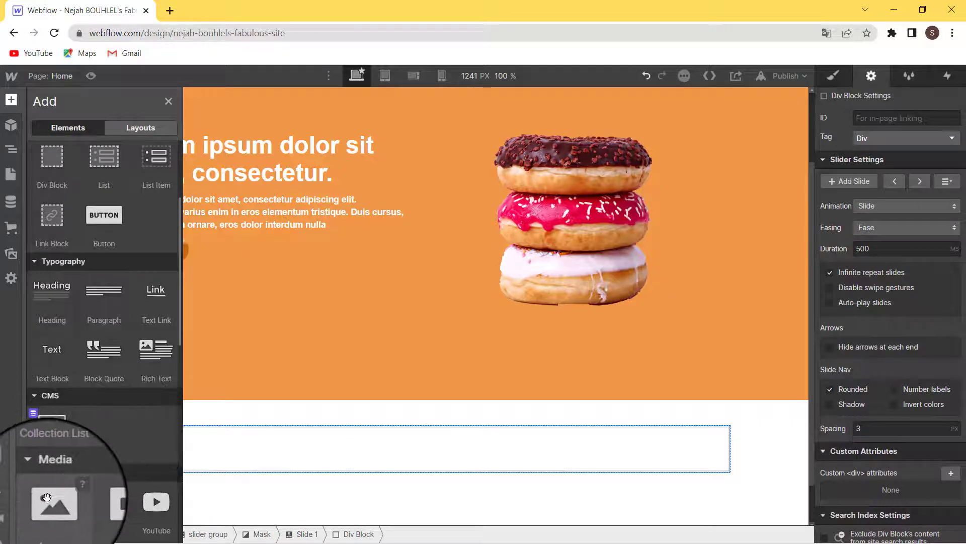
drag(46, 497, 916, 311)
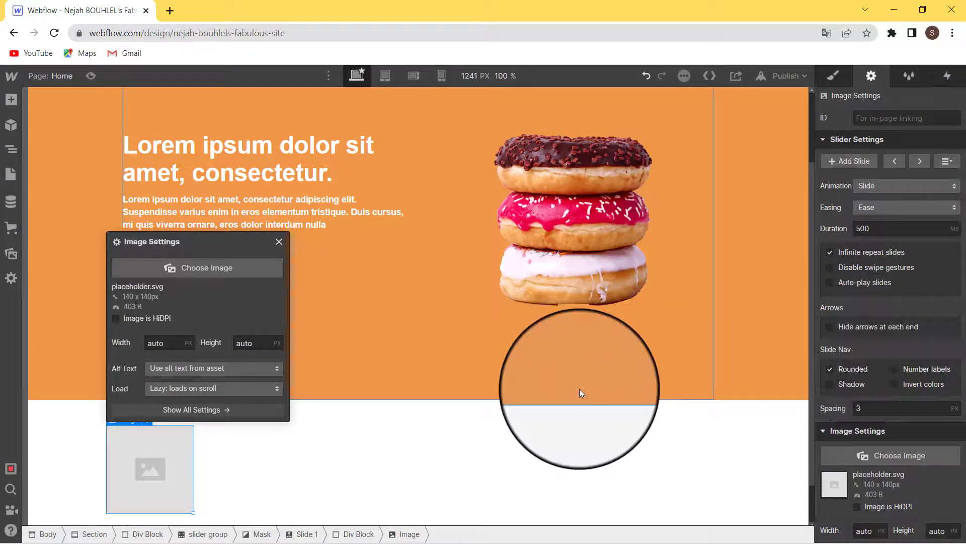
click(190, 267)
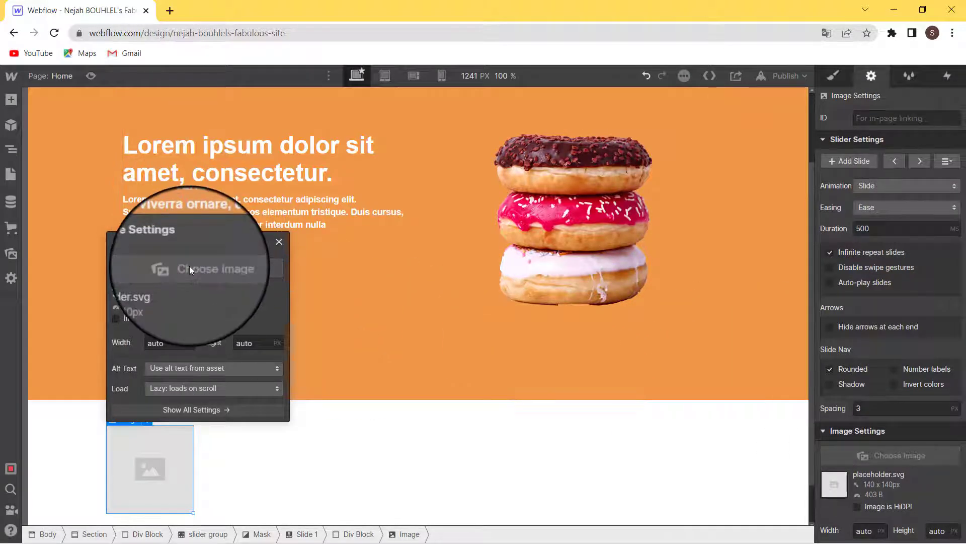
click(152, 271)
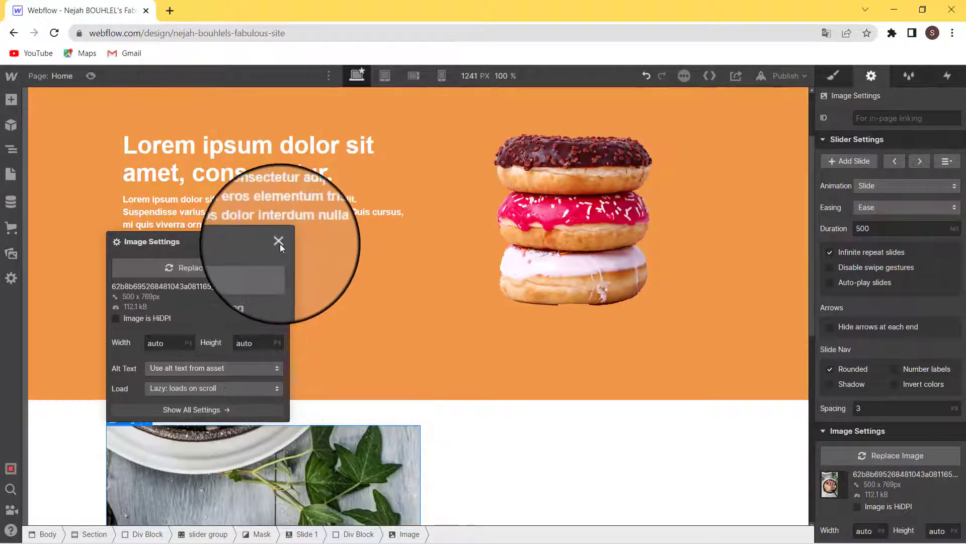
click(279, 241)
Step: Add an H1 heading below the image inside Slide 1's div block
scroll(518, 443, down, 6)
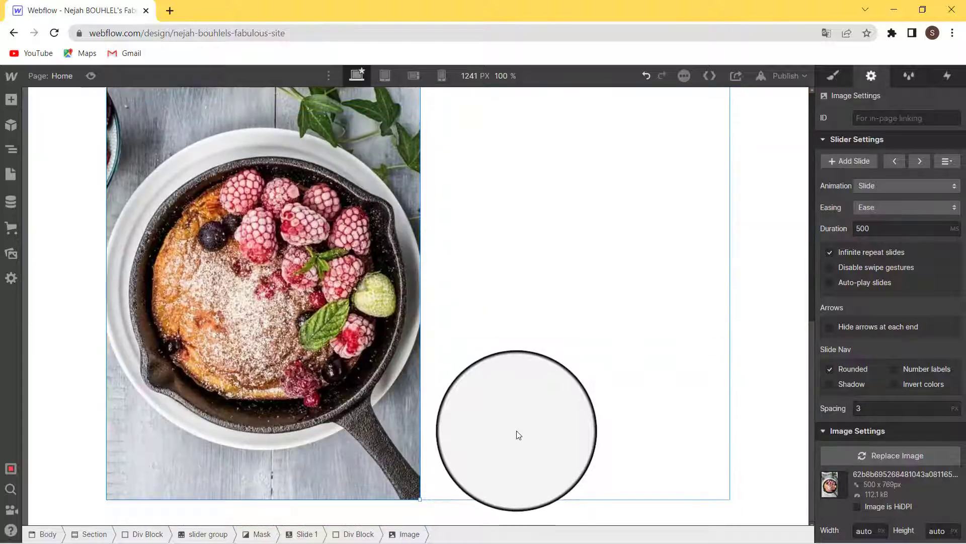
scroll(471, 412, up, 3)
scroll(438, 390, down, 3)
scroll(537, 362, up, 6)
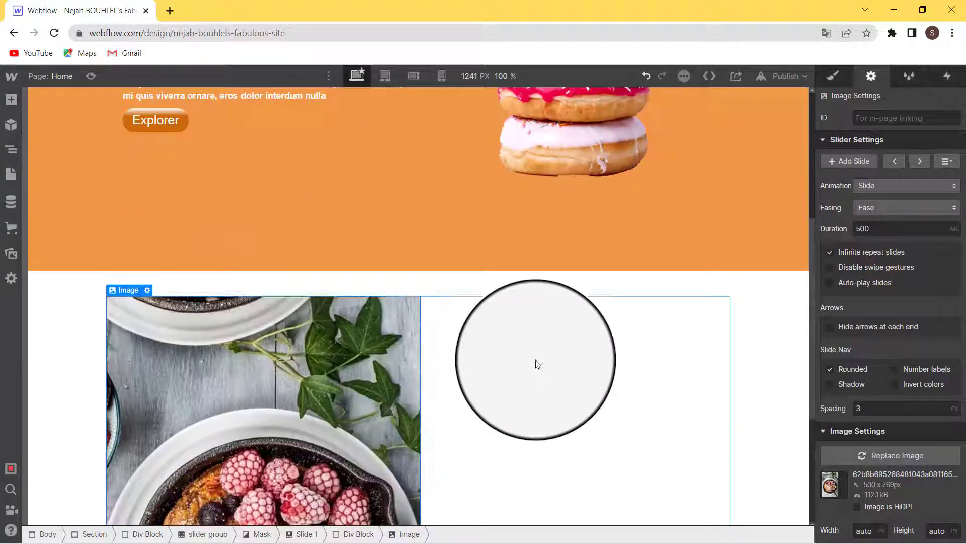
click(11, 99)
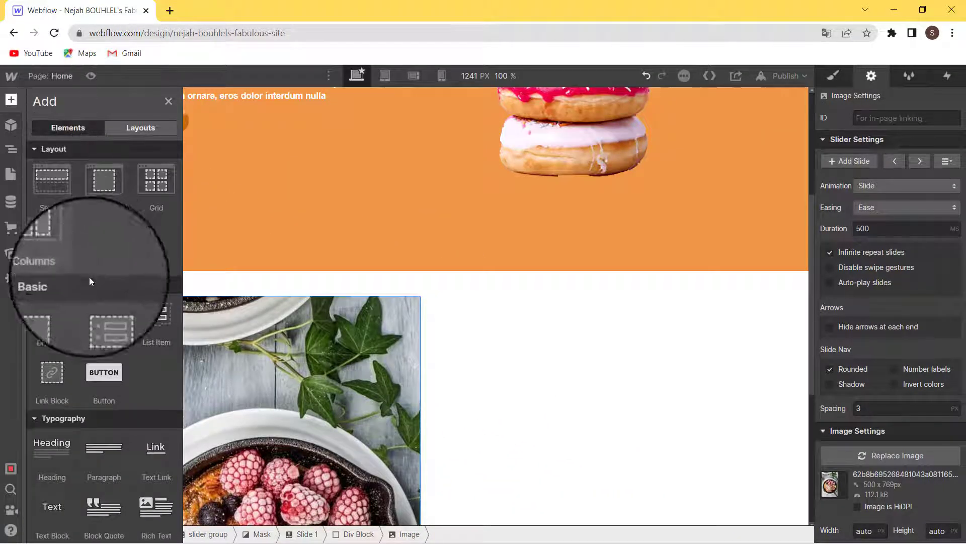
scroll(105, 362, down, 2)
scroll(105, 362, down, 2)
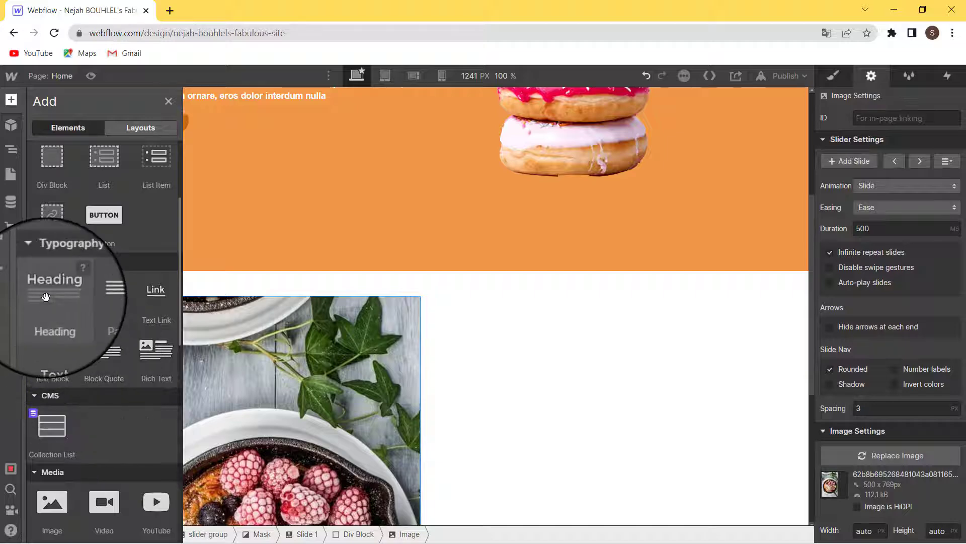
drag(45, 296, 904, 331)
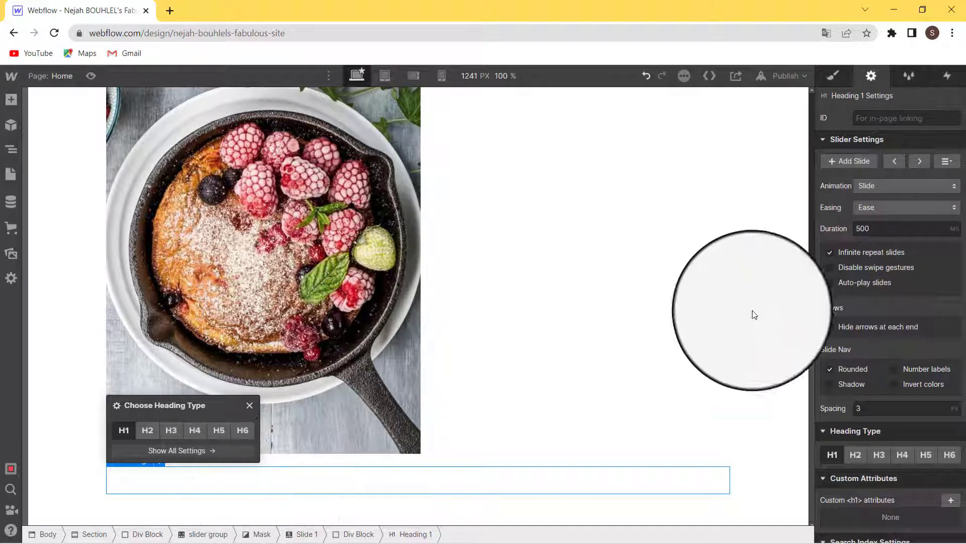
Step: Set the text colour of the heading below the image to black (#000000)
click(835, 77)
scroll(899, 387, down, 5)
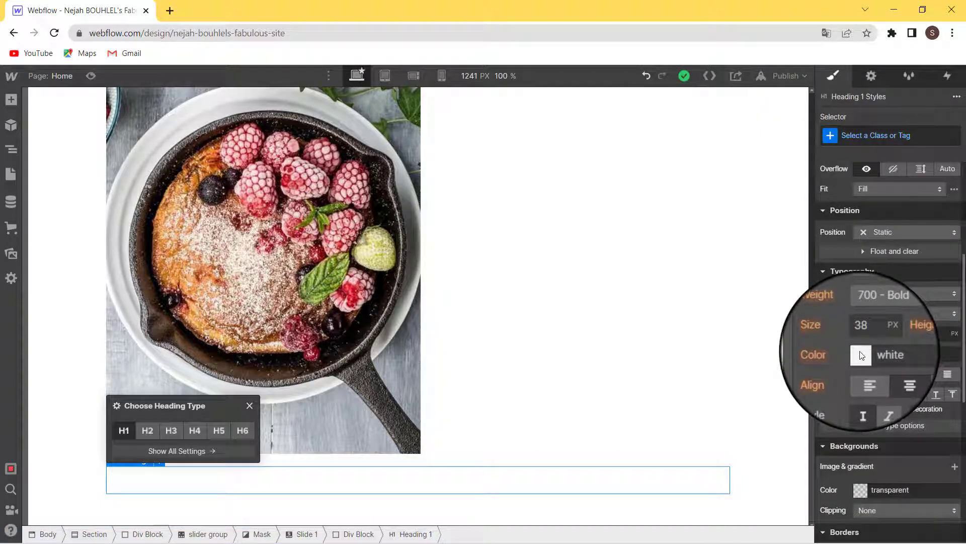
click(860, 354)
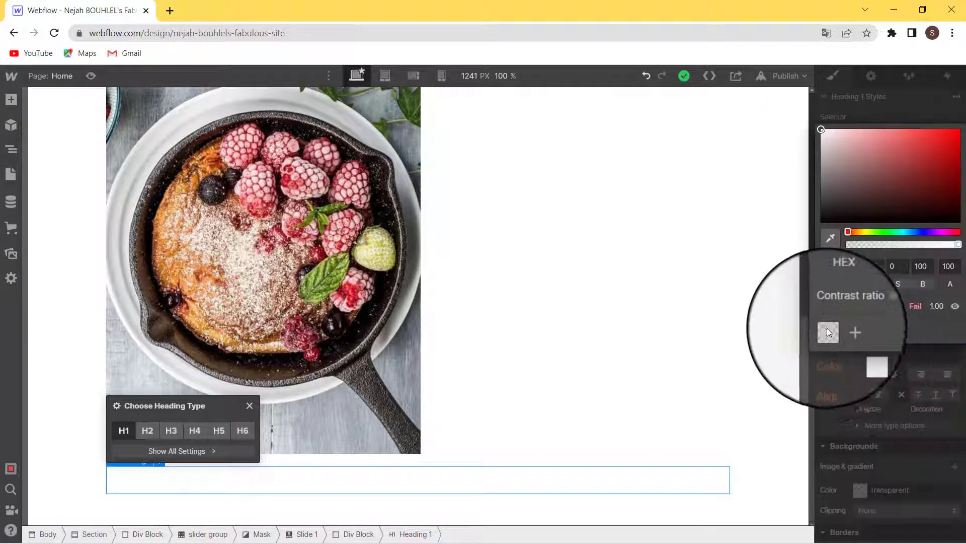
click(822, 223)
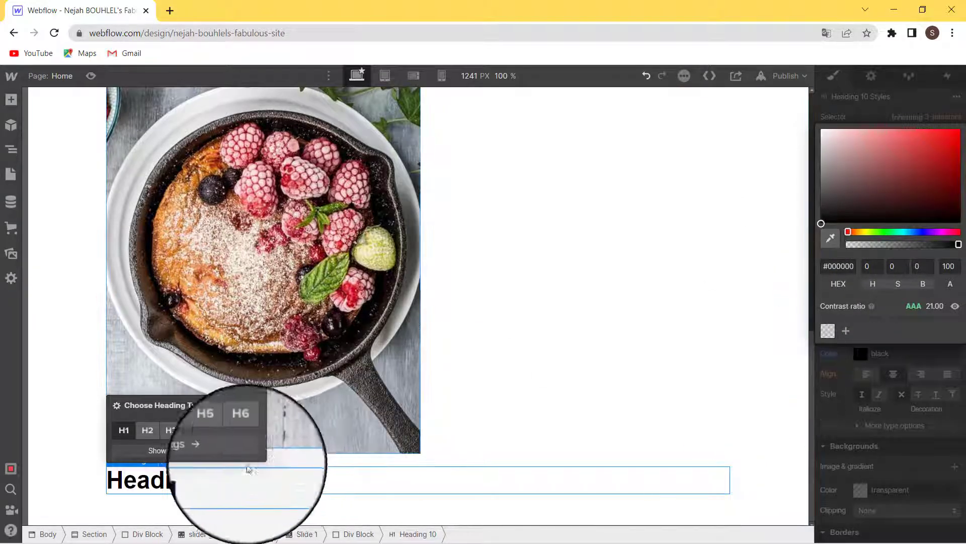
Step: Replace the placeholder text of the heading below the image with "Produit 1"
double_click(187, 481)
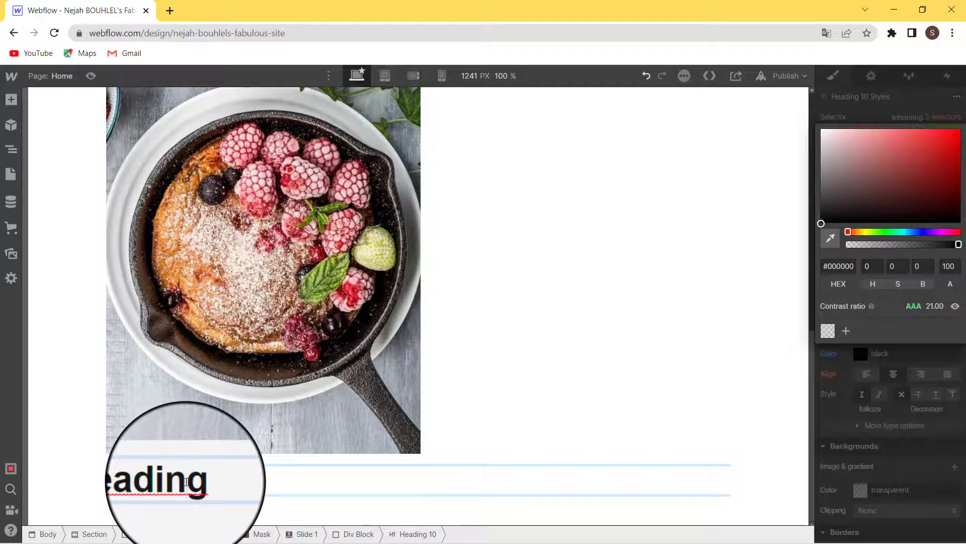
double_click(187, 481)
key(BackSpace)
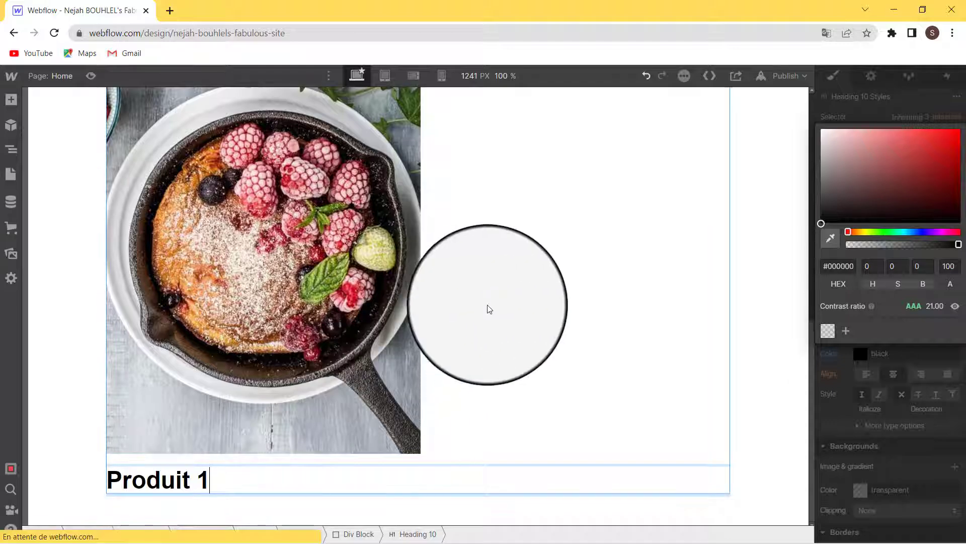
click(505, 300)
click(505, 301)
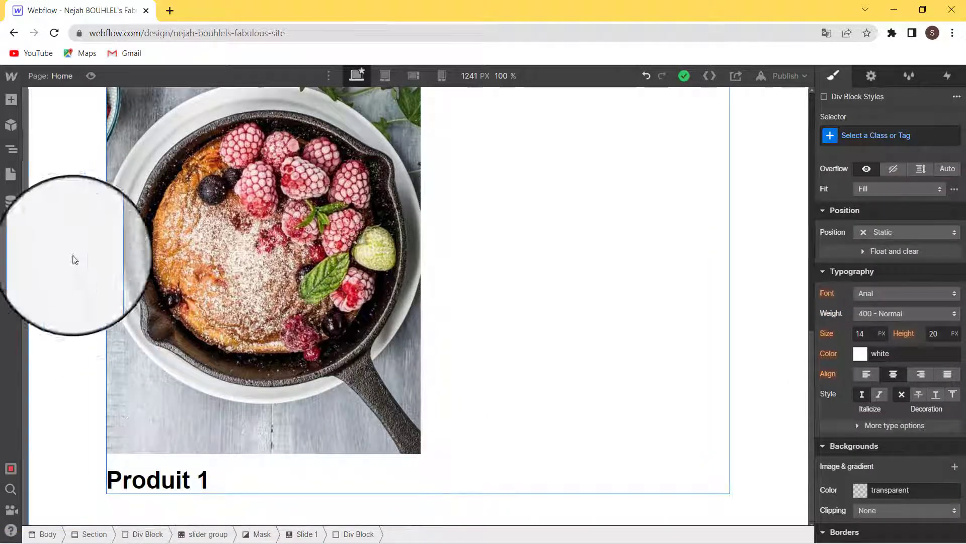
Step: Add a paragraph directly below the Produit 1 heading inside Slide 1's div block
click(10, 149)
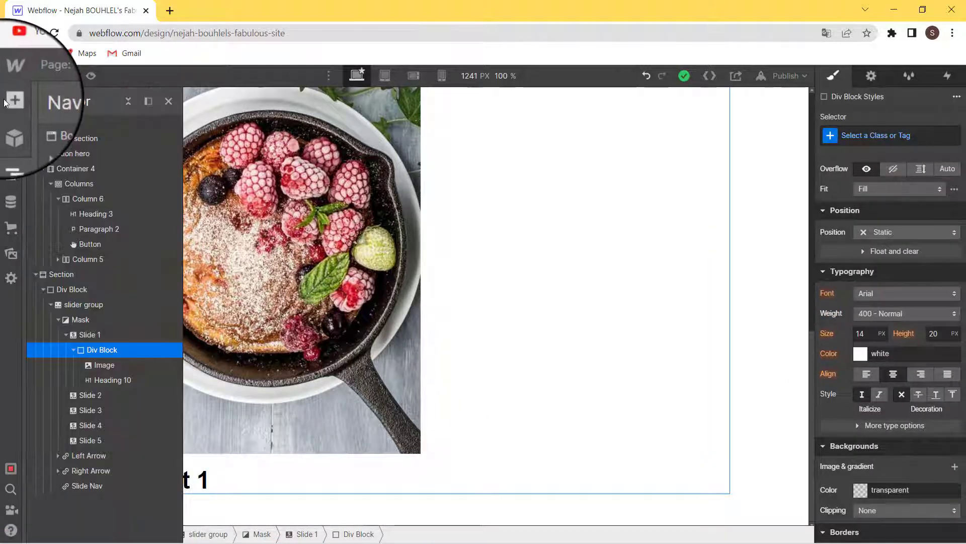
click(11, 99)
scroll(100, 276, down, 3)
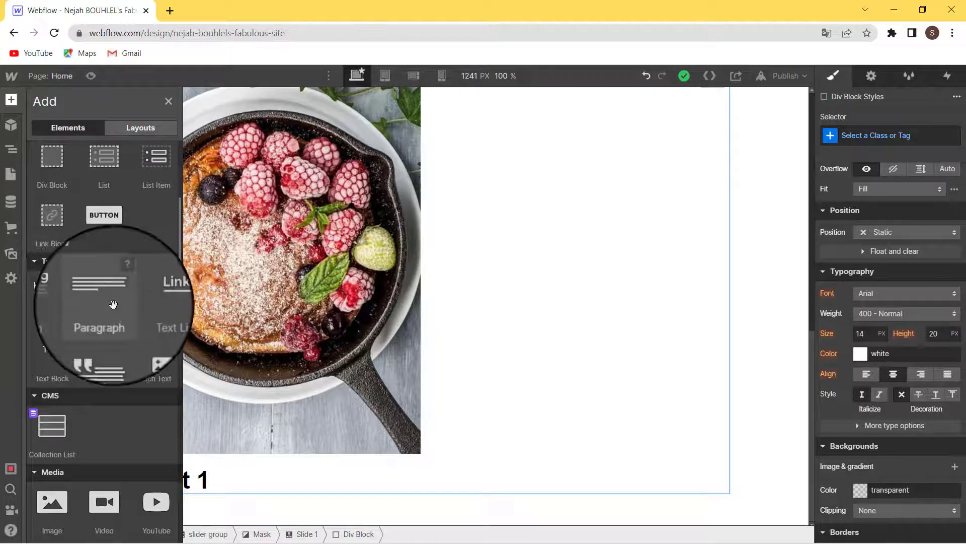
drag(103, 303, 912, 338)
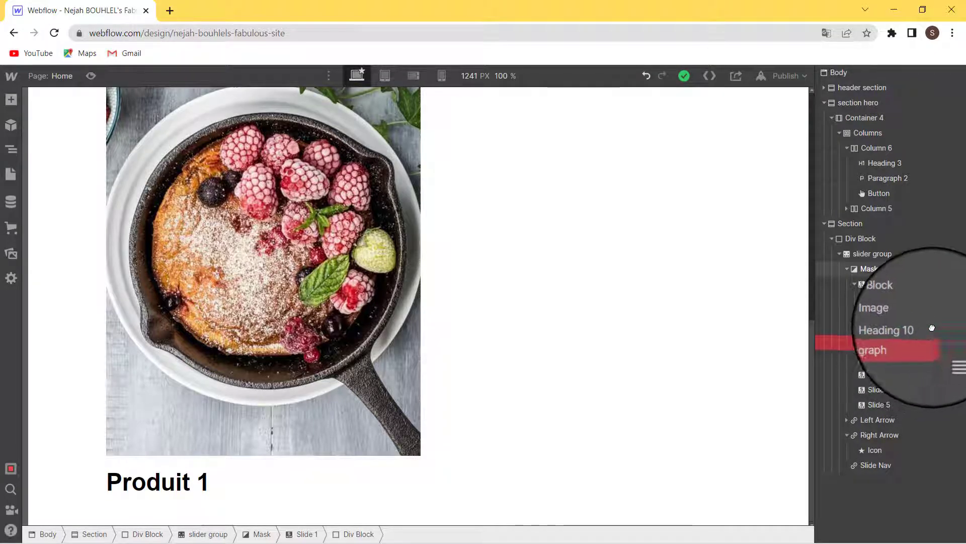
drag(932, 327, 927, 351)
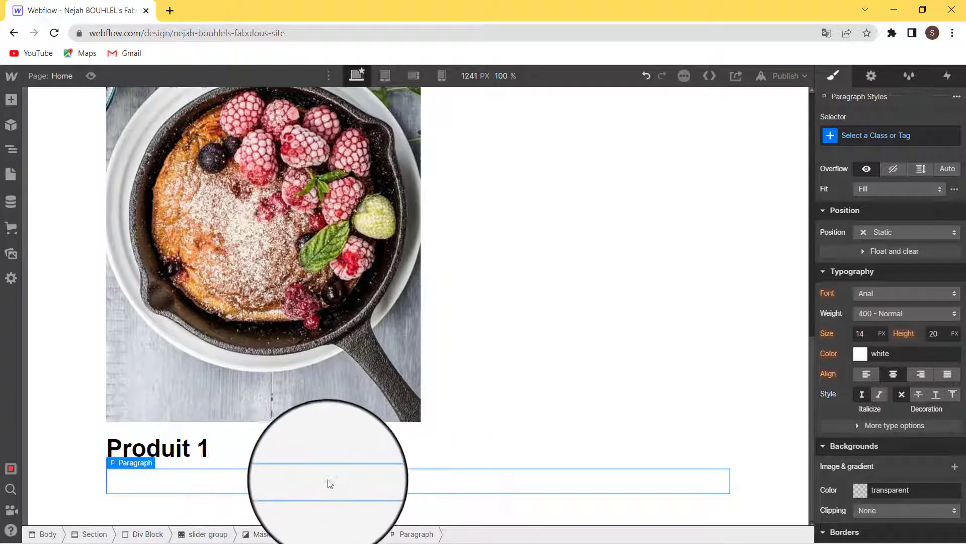
Step: Colour the paragraph text black (#000000) and delete everything after "Duis cursus"
click(859, 355)
click(819, 231)
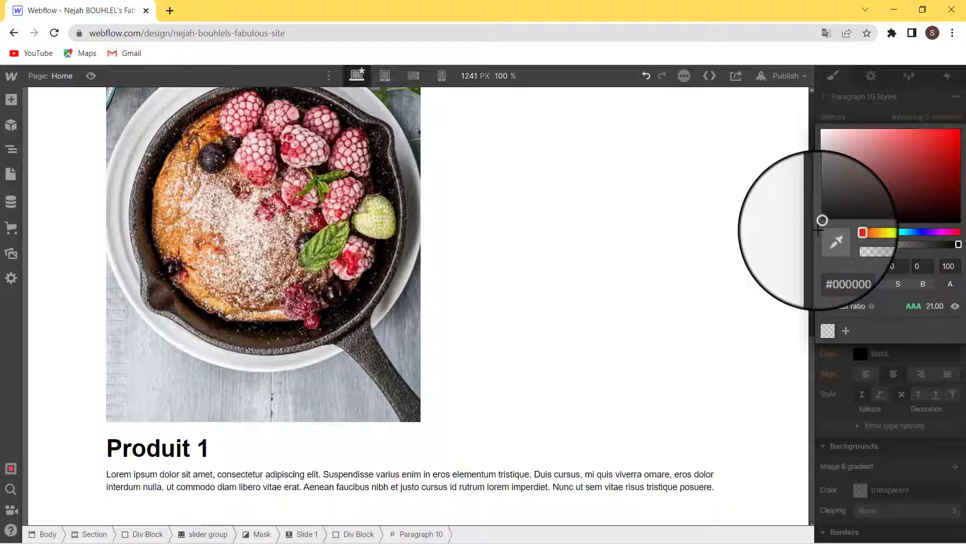
double_click(460, 477)
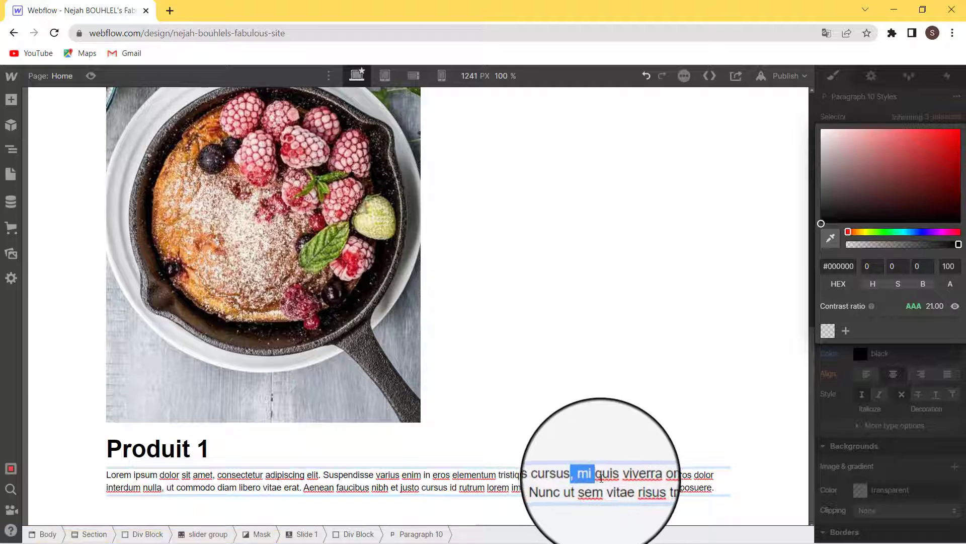
drag(601, 478, 717, 492)
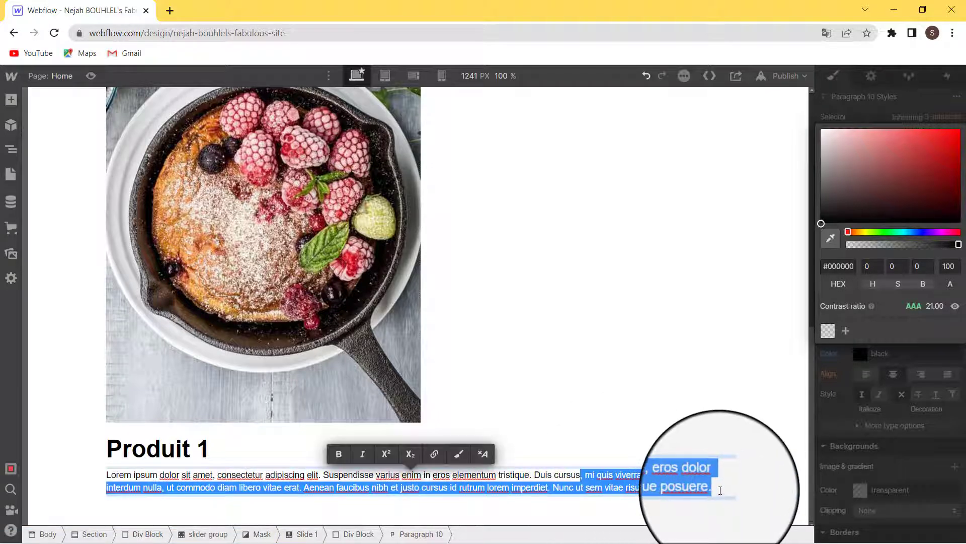
key(BackSpace)
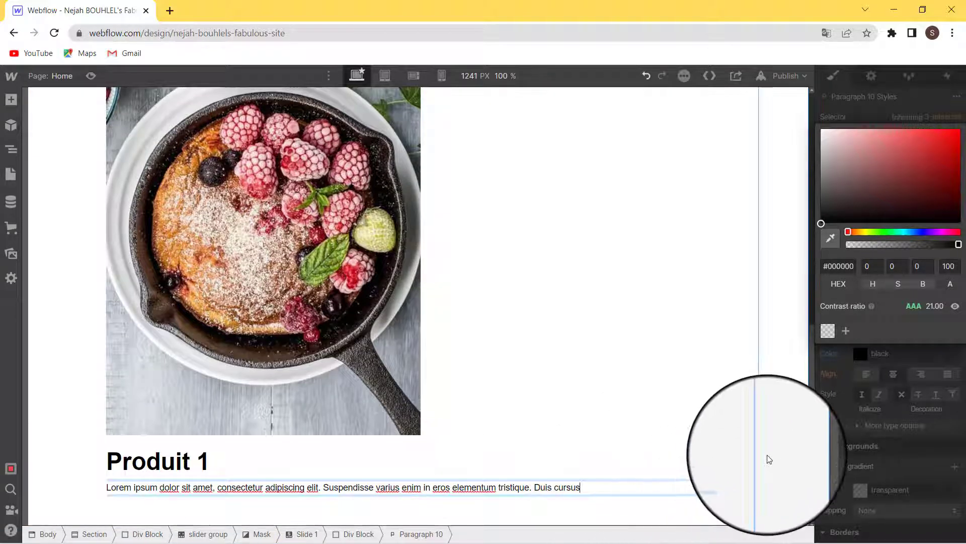
click(766, 457)
Step: Review the finished slide on the page, then switch to Word and examine the title of the Our Pastries mockup in site_web.docx
scroll(321, 277, up, 6)
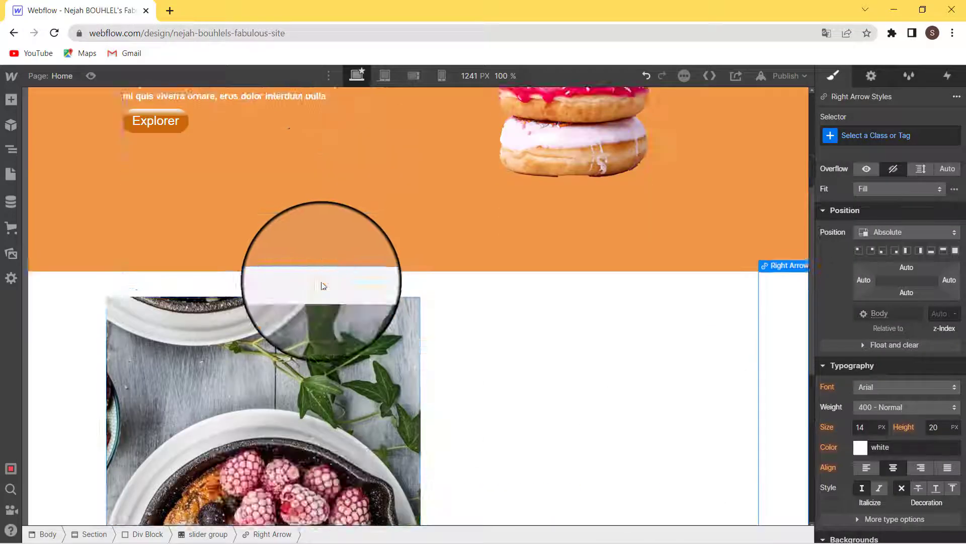
scroll(312, 267, down, 4)
scroll(292, 262, up, 6)
scroll(392, 387, down, 5)
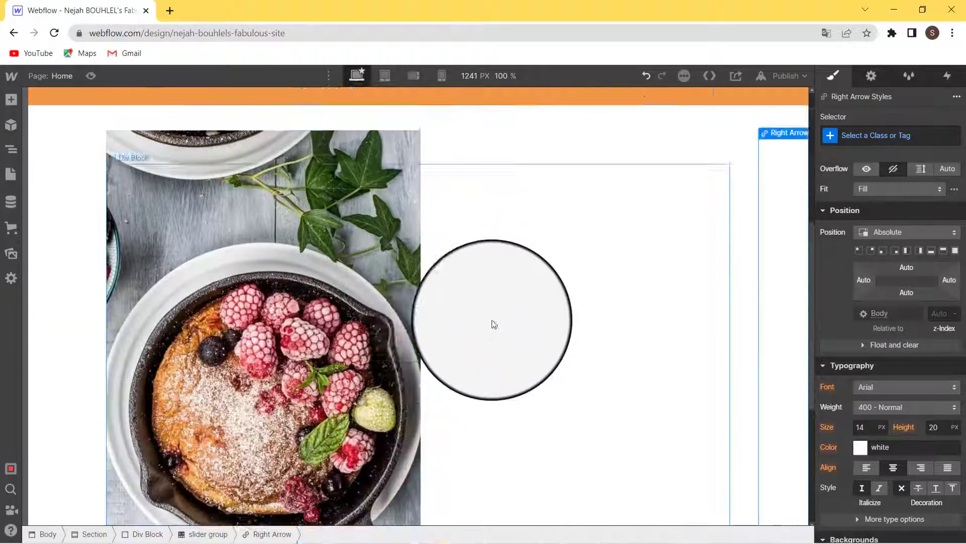
scroll(394, 276, up, 2)
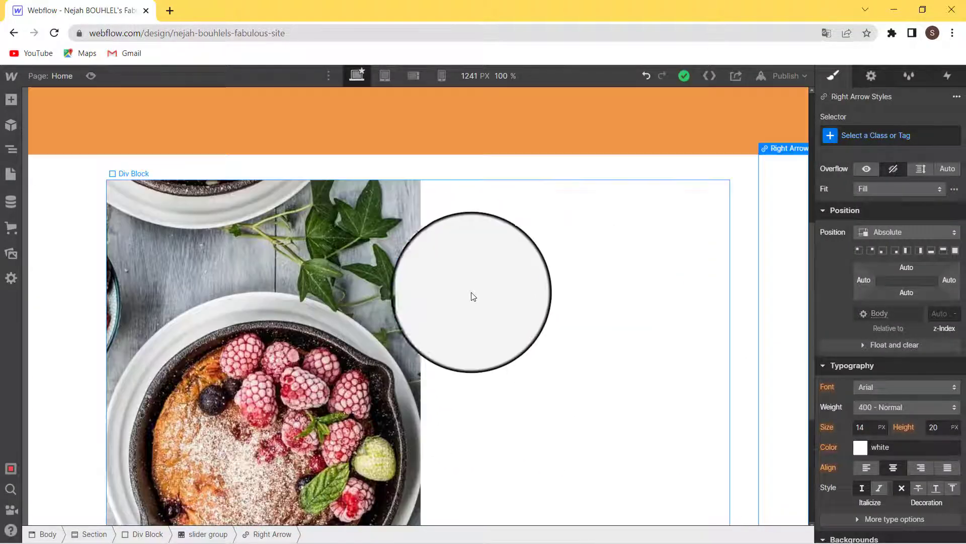
click(616, 534)
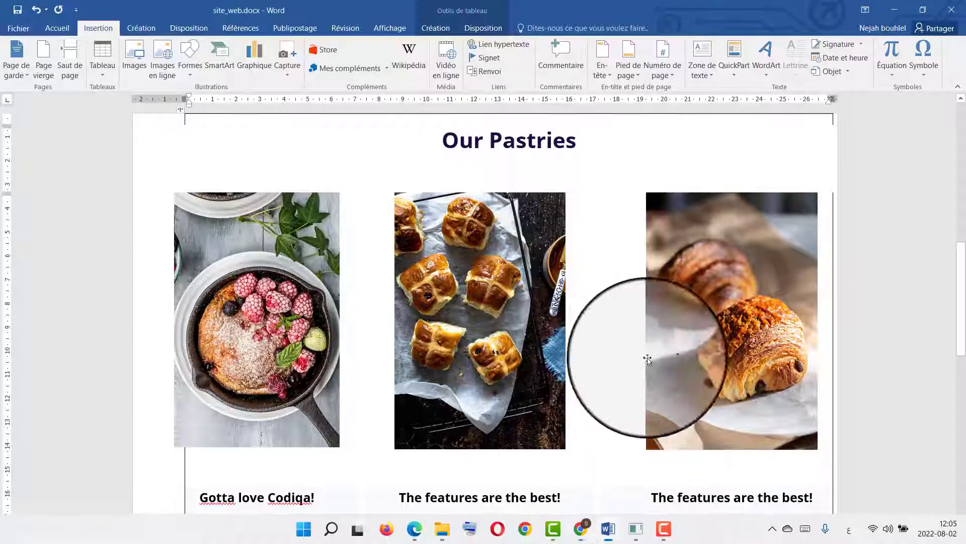
scroll(609, 341, up, 1)
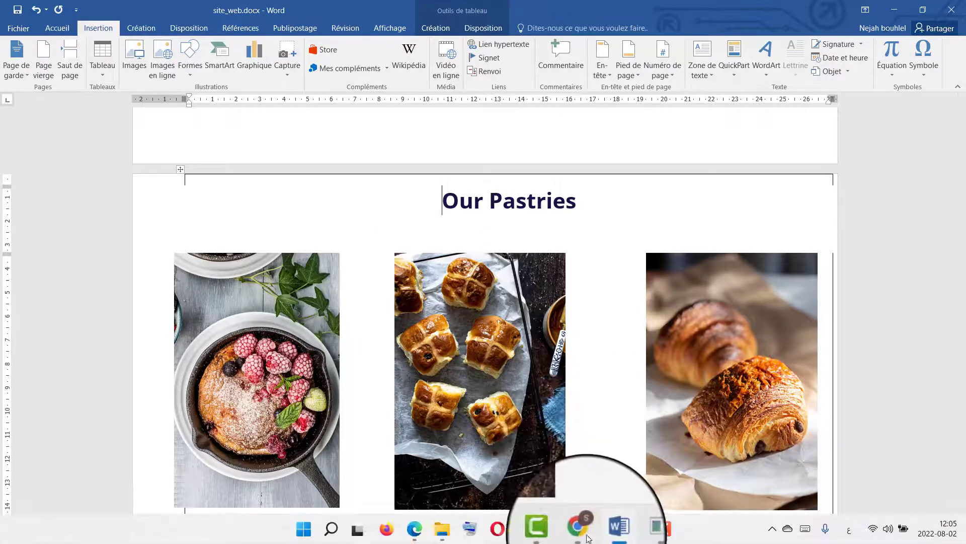
Step: Switch back to Webflow in Chrome and add an H1 heading to the gallery section, above the div block containing the slider
click(525, 528)
click(11, 149)
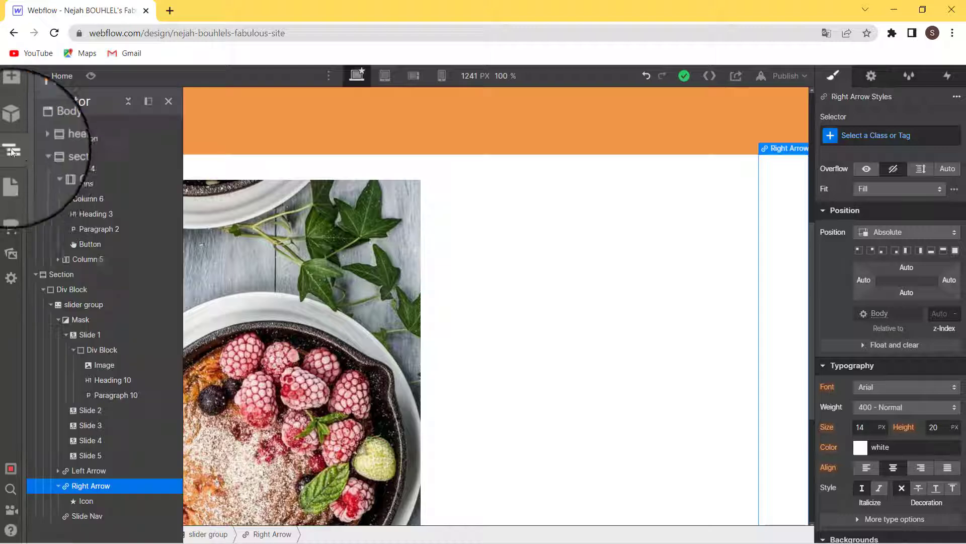
click(11, 99)
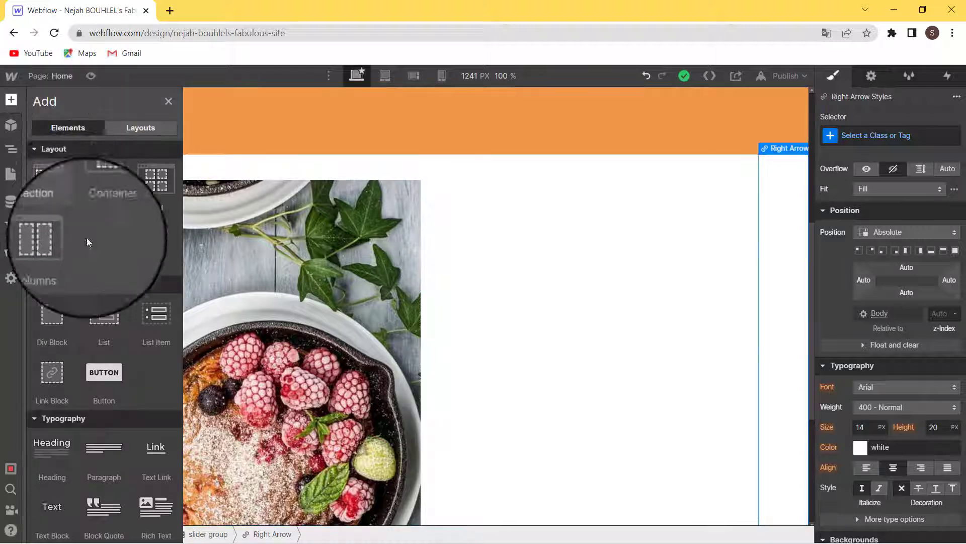
drag(53, 446, 871, 231)
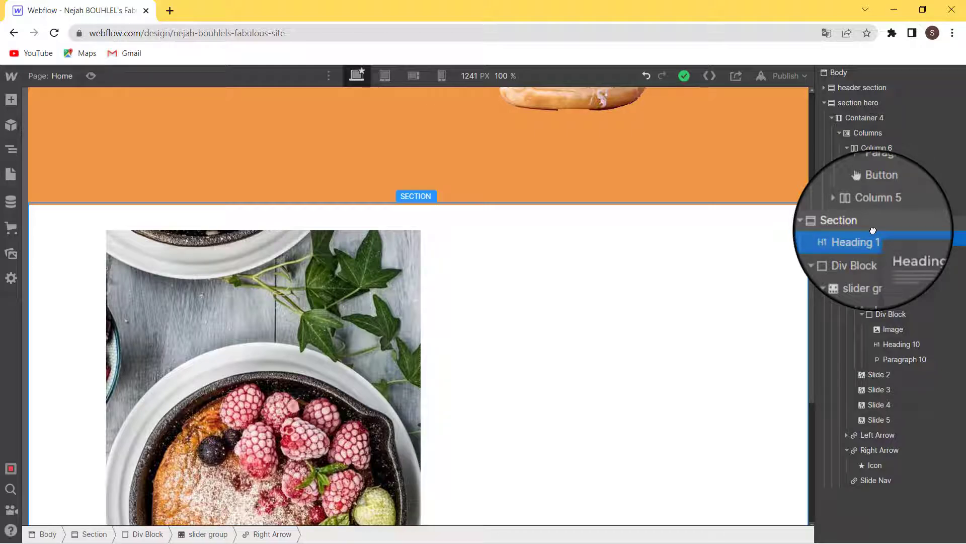
drag(874, 230, 872, 233)
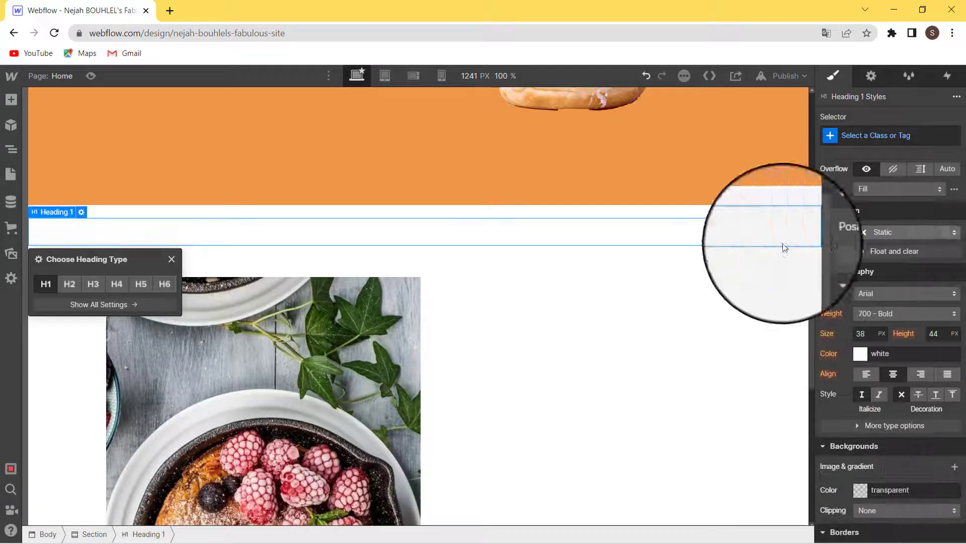
Step: Replace the new H1 heading's placeholder text with "Our Pastries" and colour it black (#000000)
double_click(396, 237)
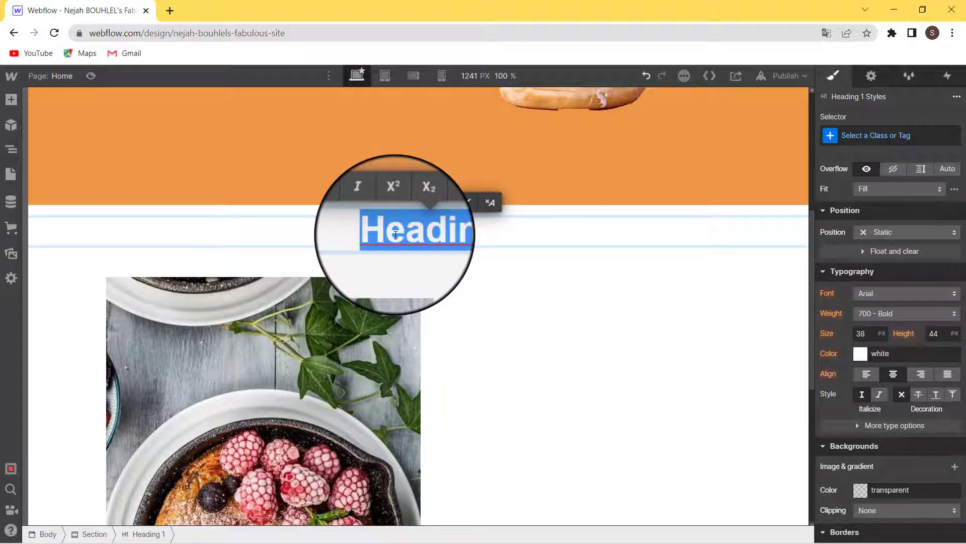
key(BackSpace)
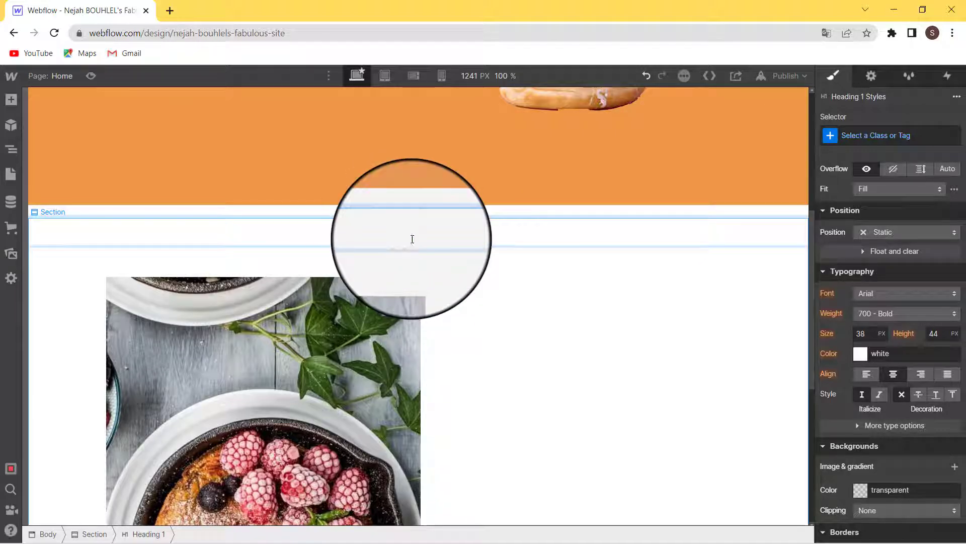
click(861, 353)
click(821, 222)
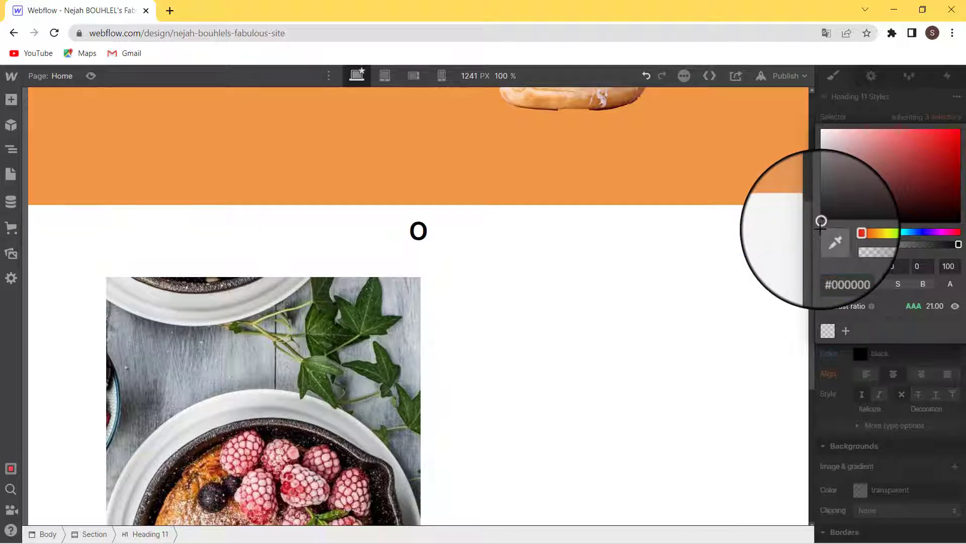
double_click(419, 229)
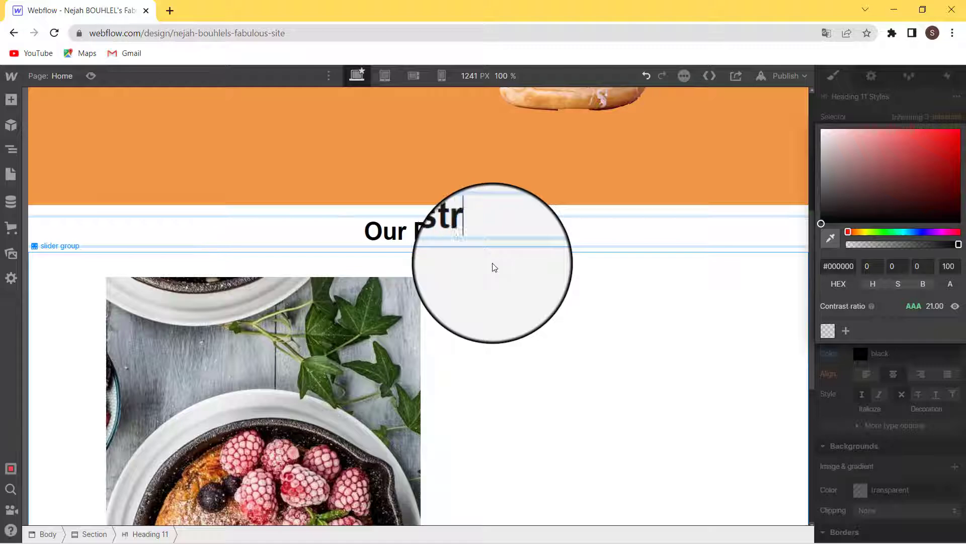
click(492, 395)
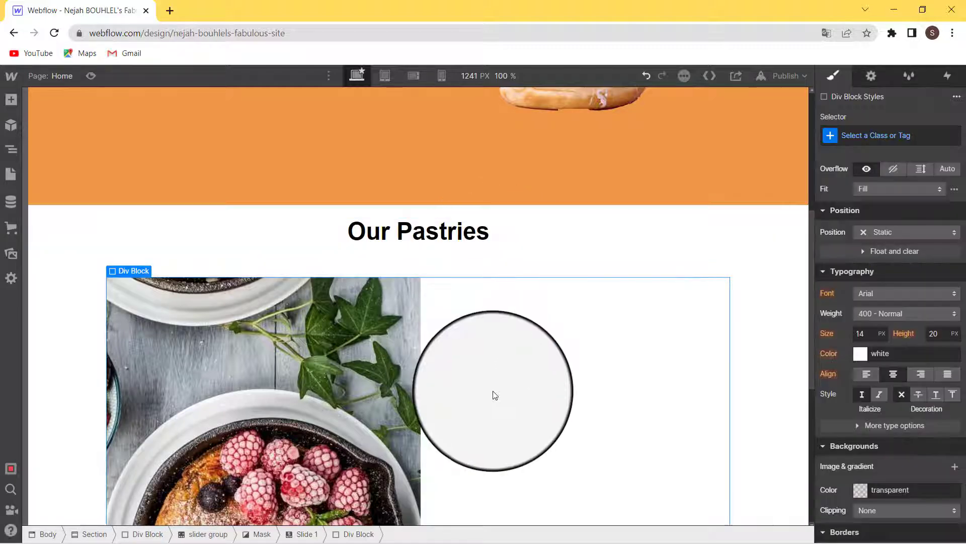
Step: Select the Our Pastries heading, check its margin and padding settings, and review the product slide below it
click(407, 229)
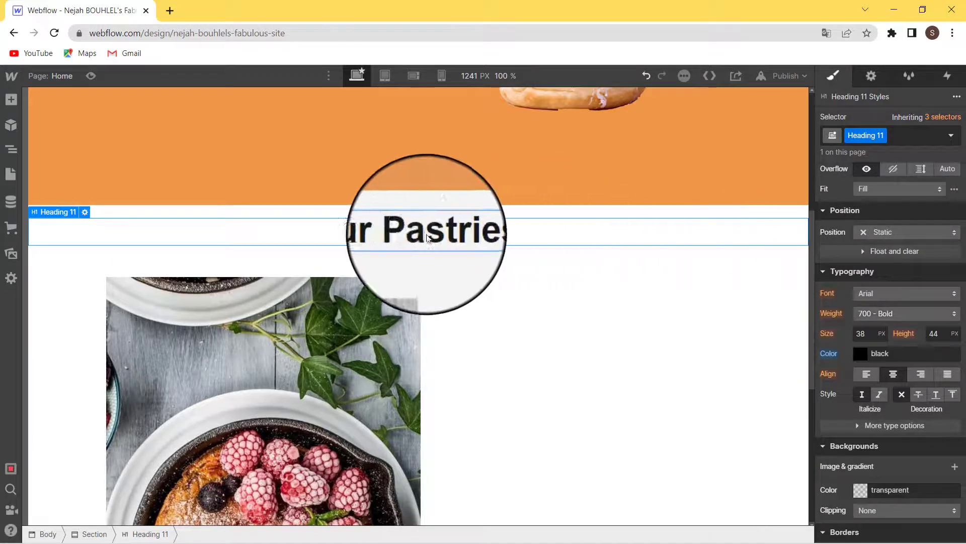
scroll(907, 238, up, 5)
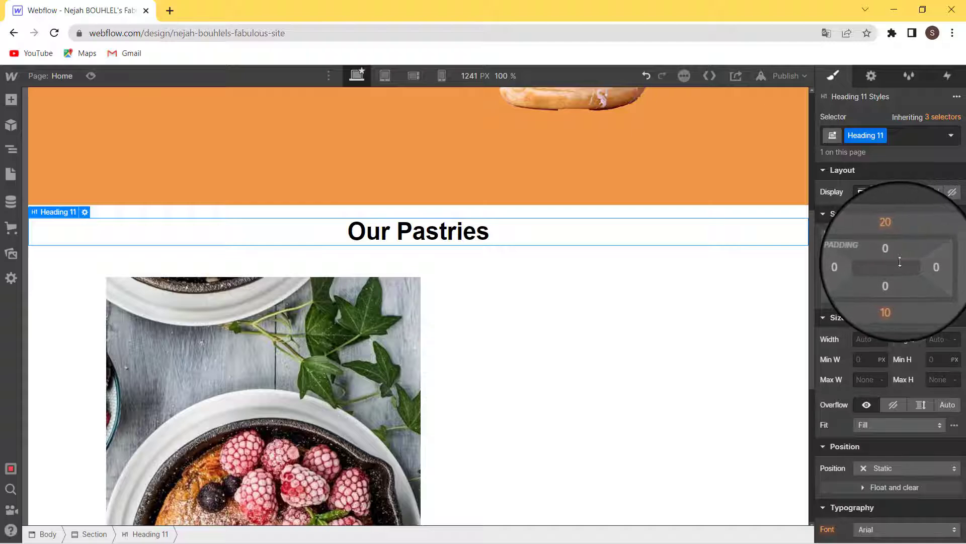
scroll(554, 247, down, 1)
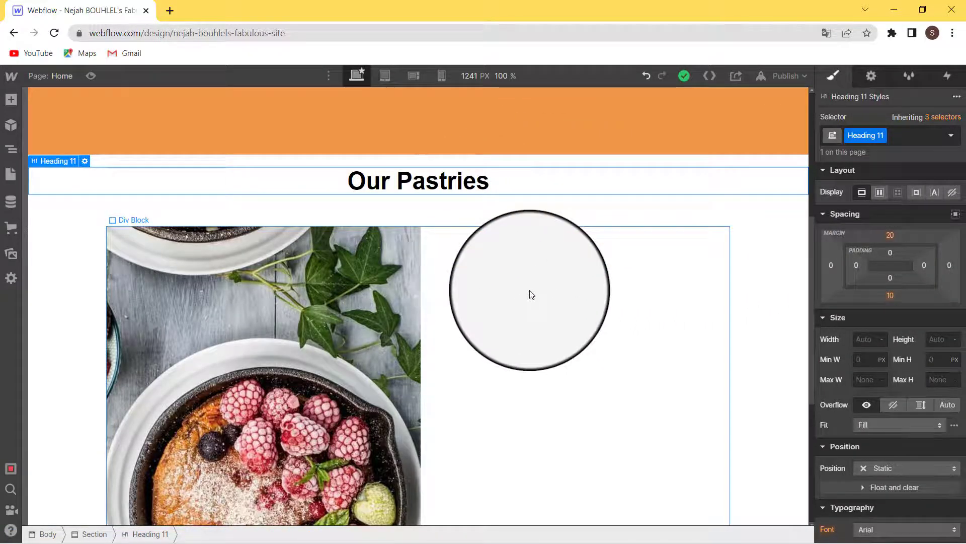
scroll(554, 317, down, 4)
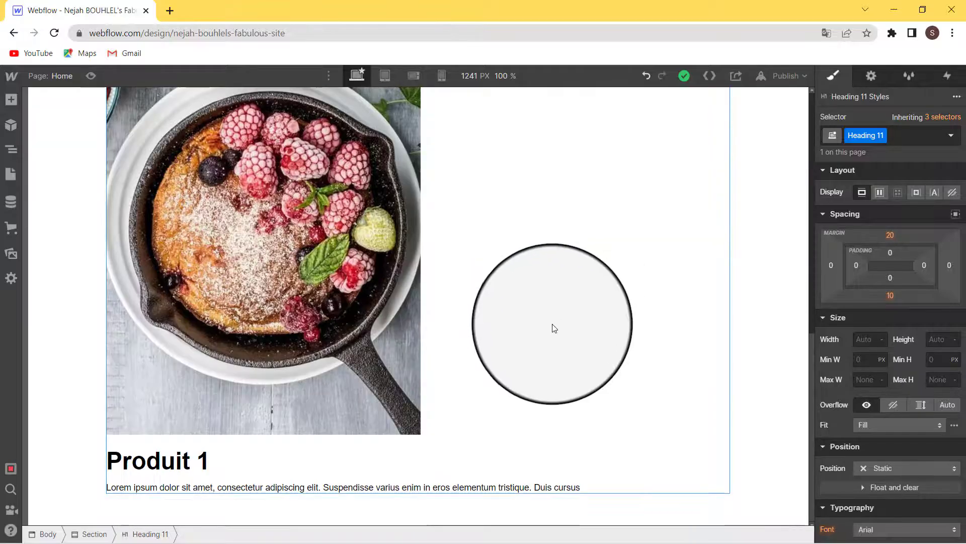